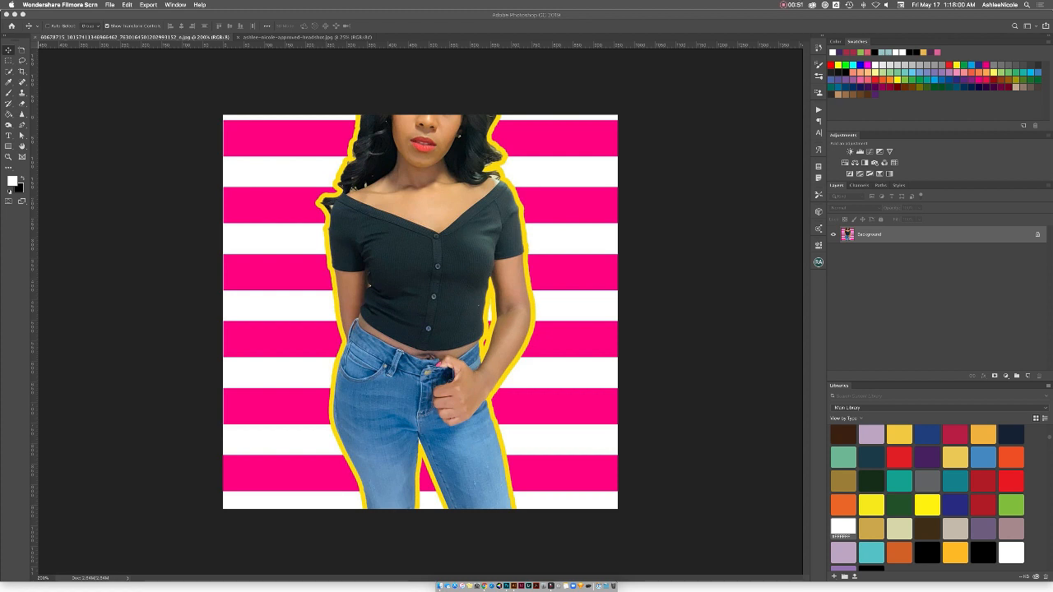
Switch to the yellow-background headshot in Photoshop and automatically select the woman with the Select Subject command
key(super+Tab)
key(ctrl+Tab)
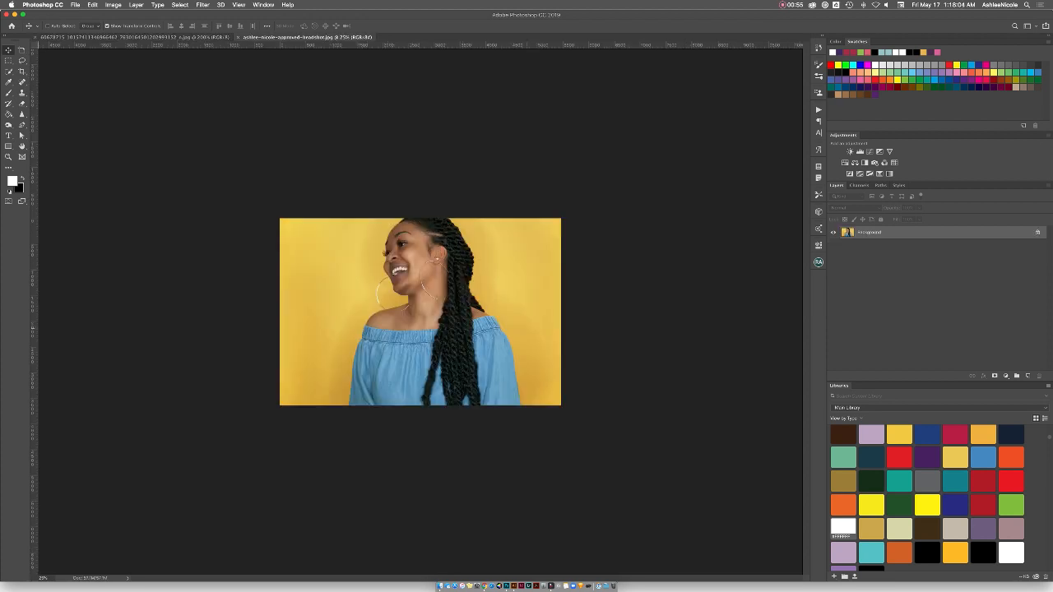
key(super+equal)
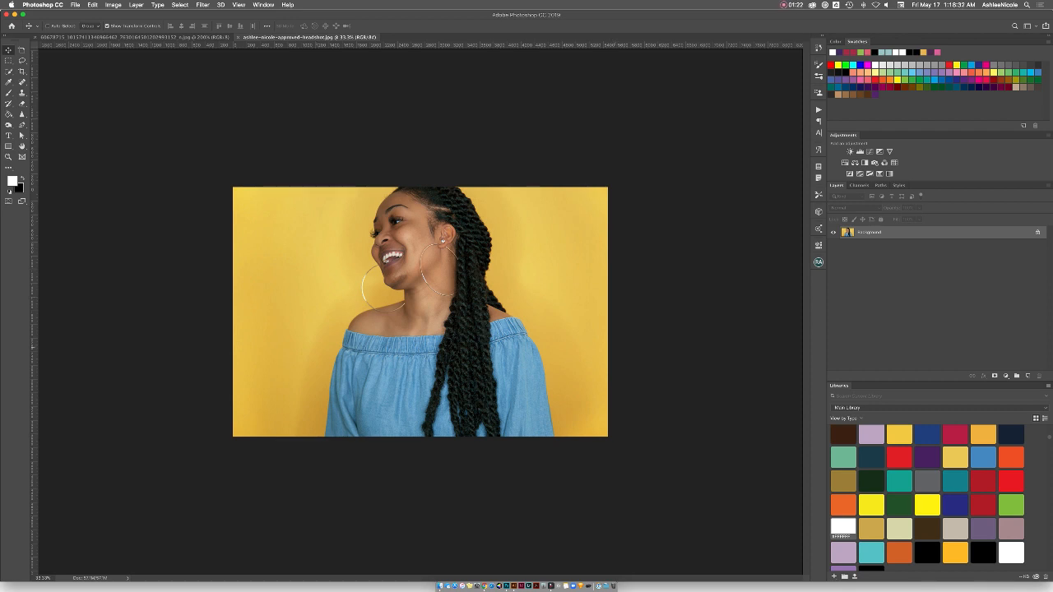
key(super+equal)
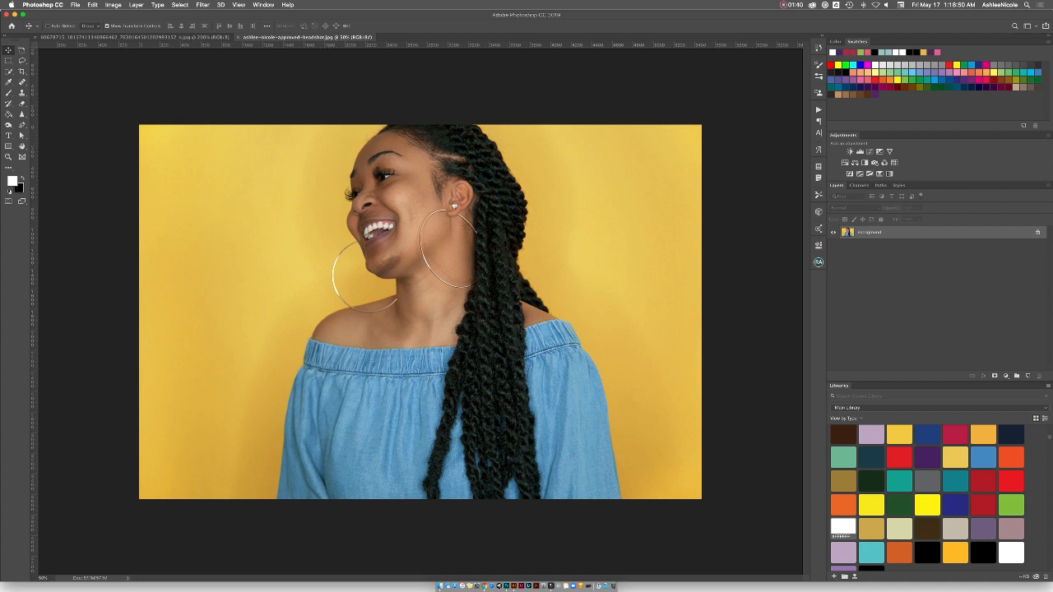
click(179, 4)
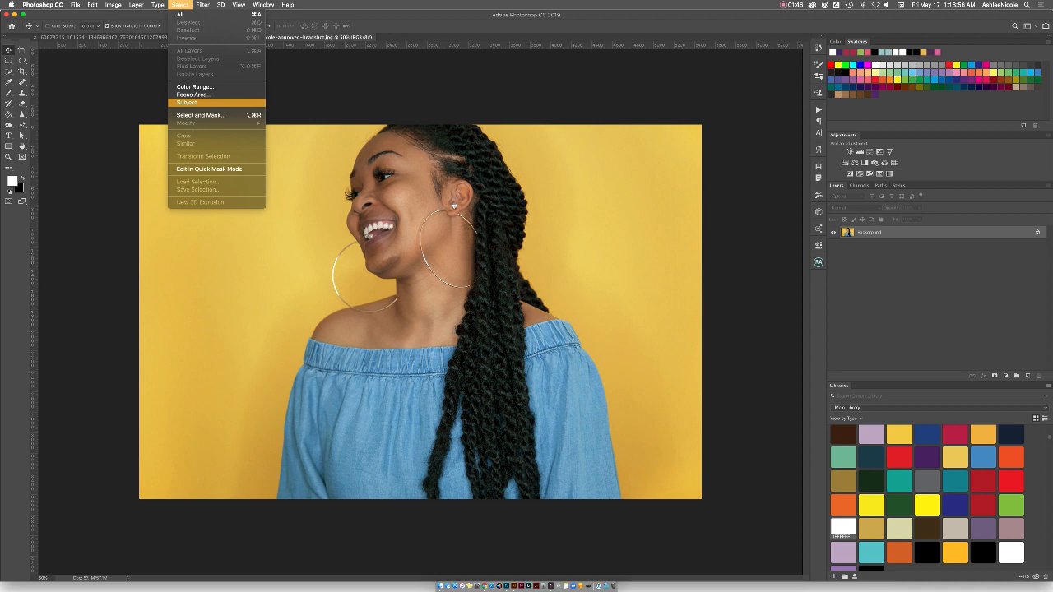
click(187, 102)
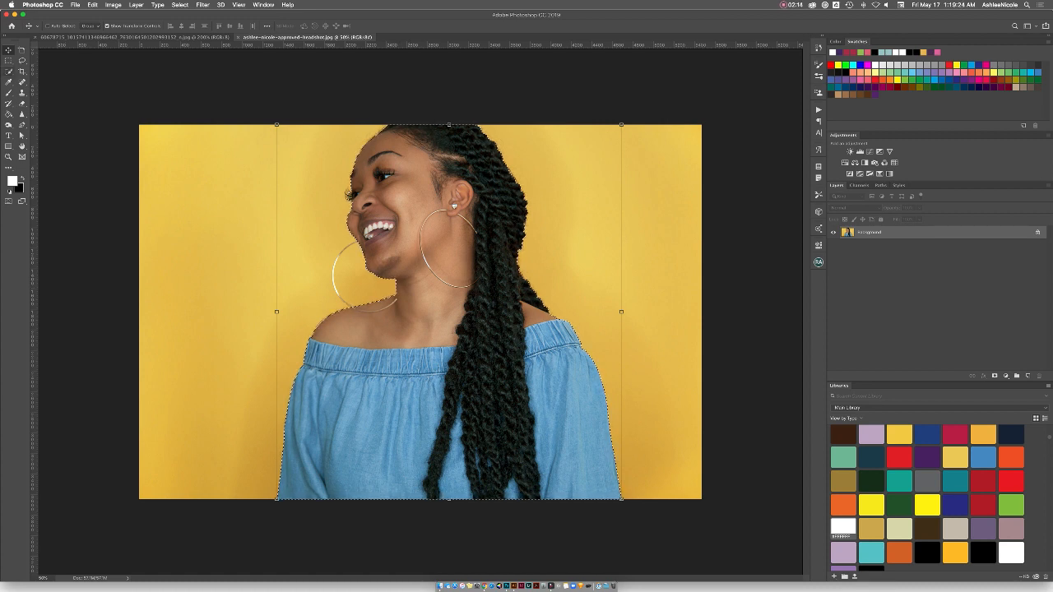
Add the hoop earring beside the chin to the subject selection with the Quick Selection tool
click(8, 72)
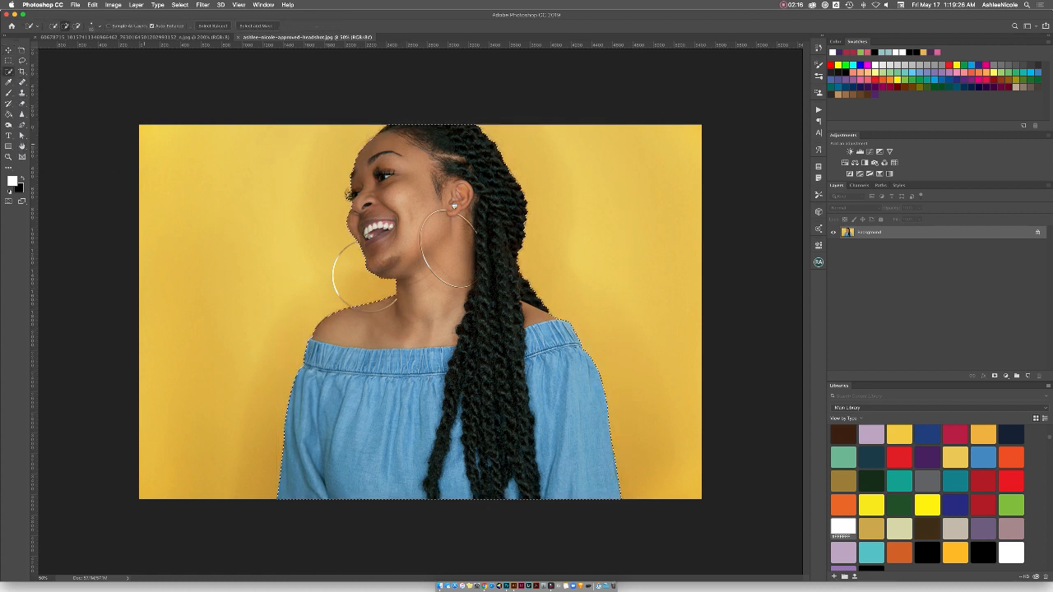
key(super+equal)
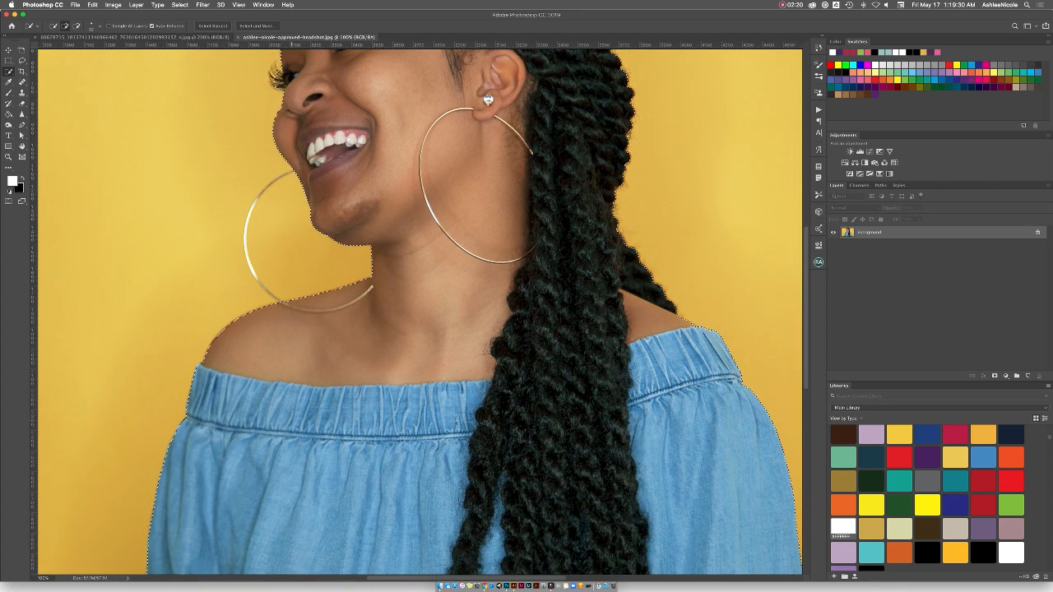
drag(291, 172, 261, 194)
scroll(360, 289, up, 1)
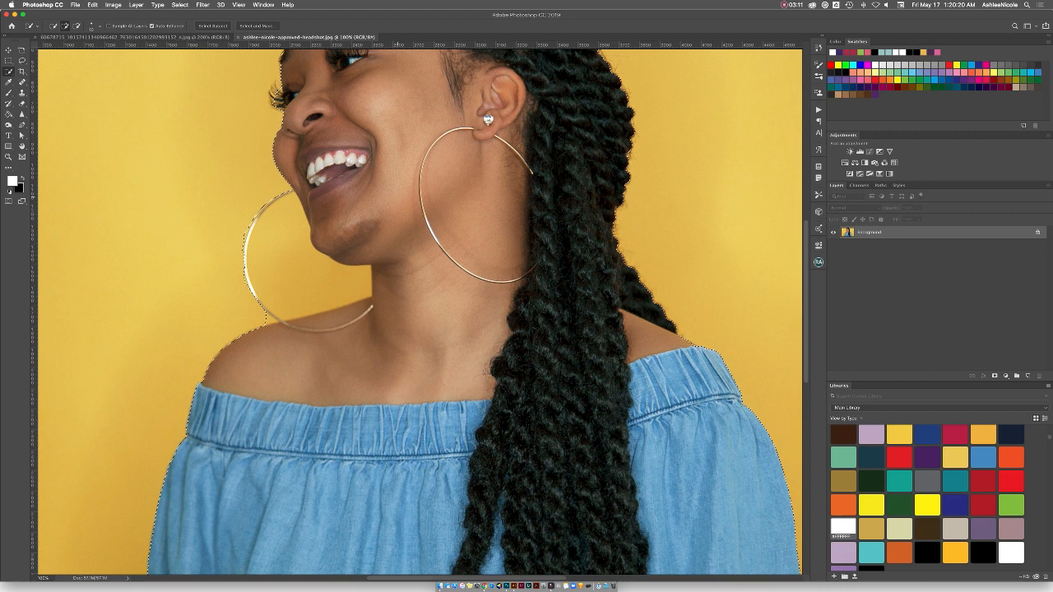
scroll(417, 312, up, 3)
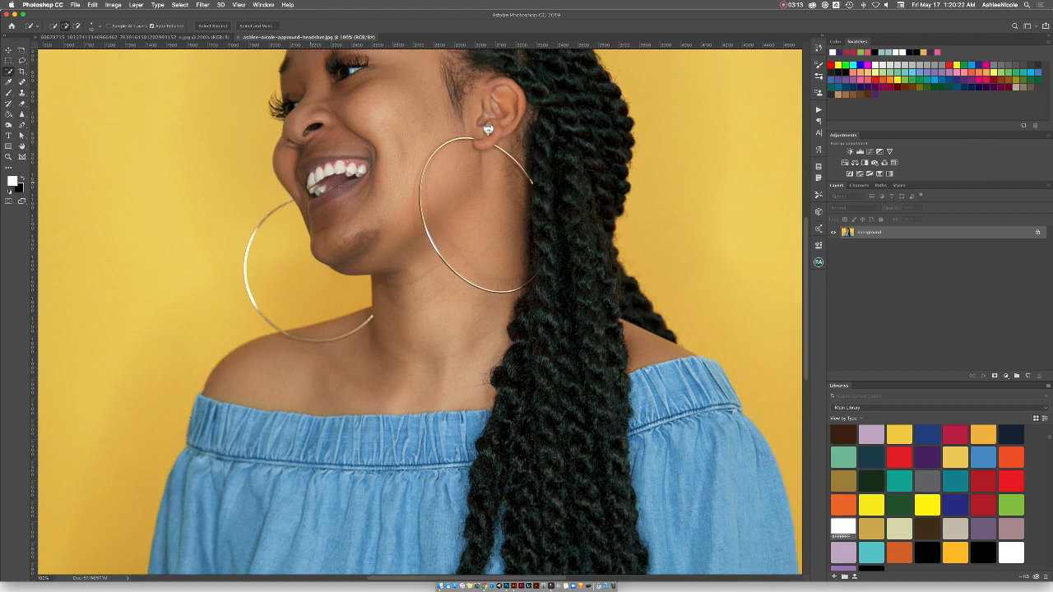
scroll(417, 312, up, 3)
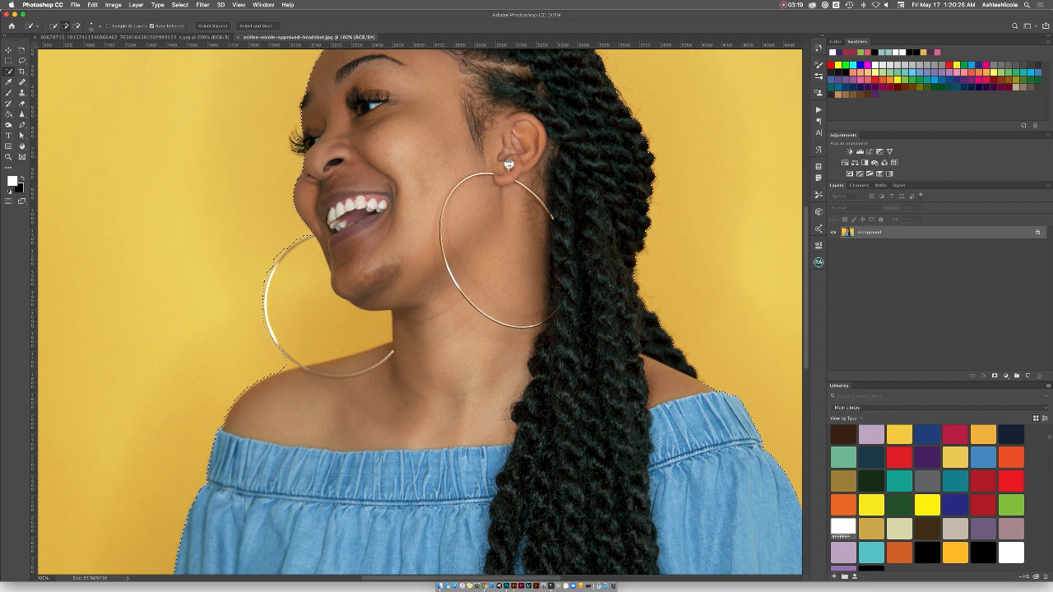
Refine the selection edge where the hoop earring meets the shoulder, subtracting the excess yellow background
click(272, 362)
scroll(420, 313, down, 2)
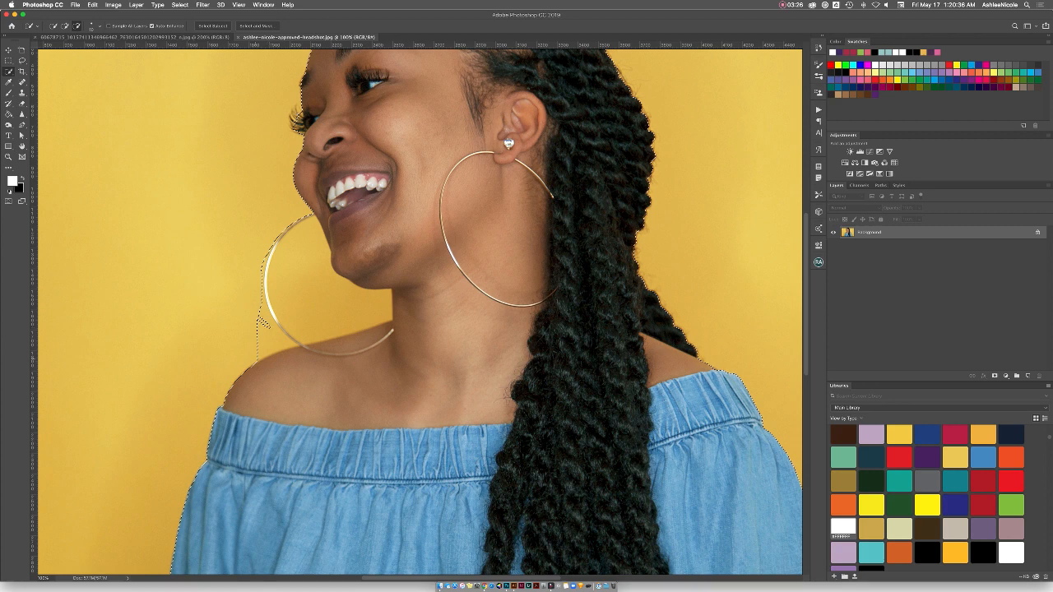
drag(263, 322, 271, 340)
scroll(485, 313, up, 1)
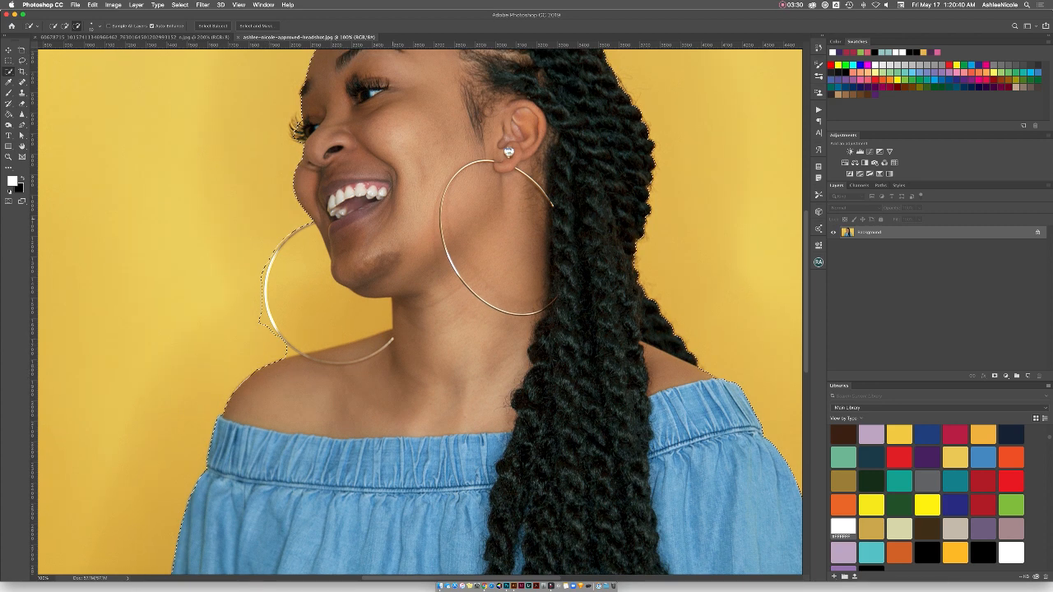
key(super+0)
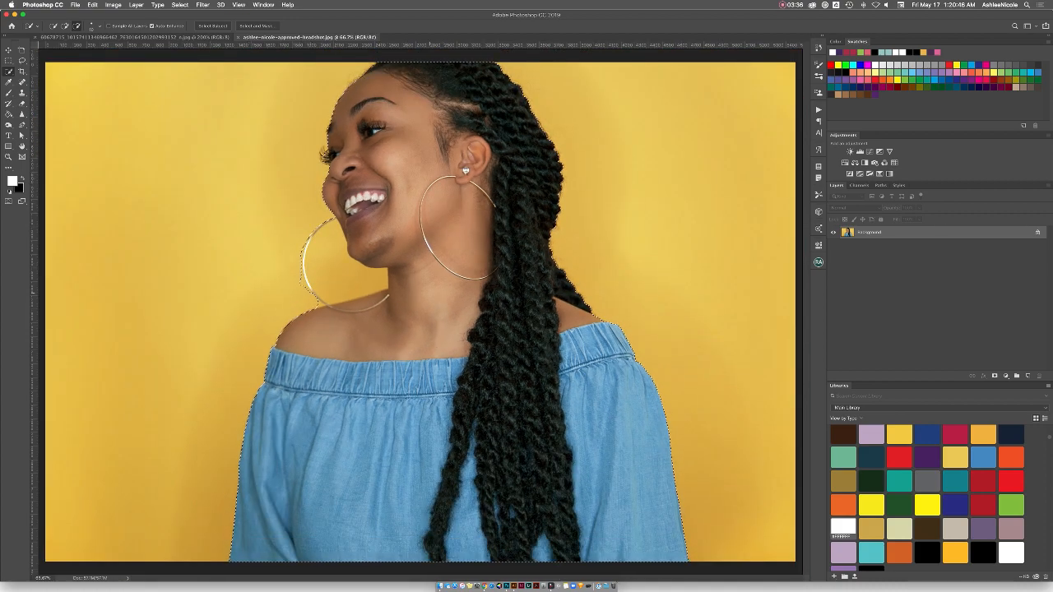
Copy the selected woman to a new layer with Layer Via Copy and hide the Background layer
click(136, 5)
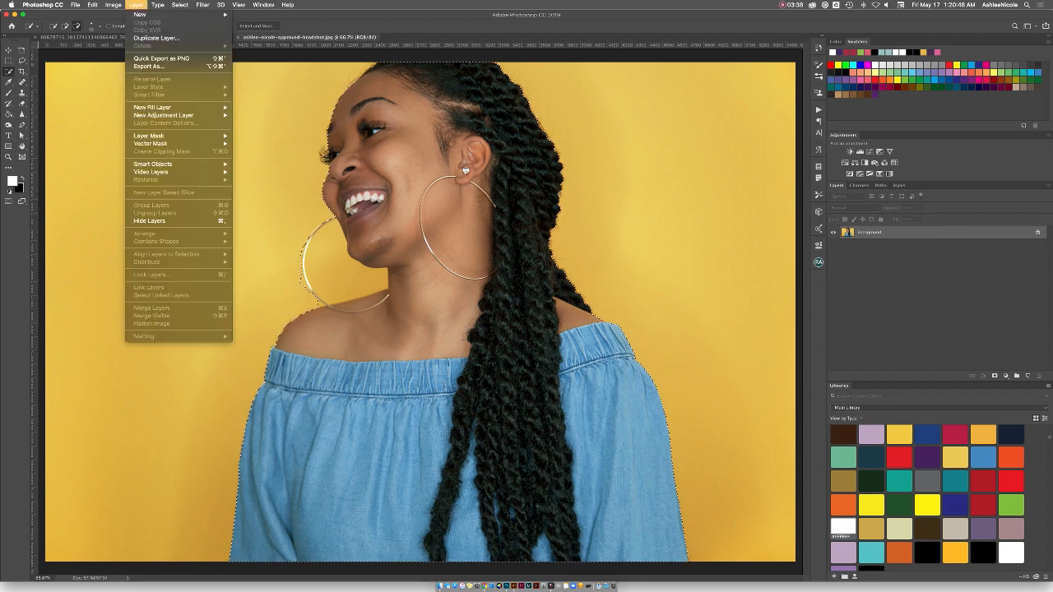
mouse_move(164, 14)
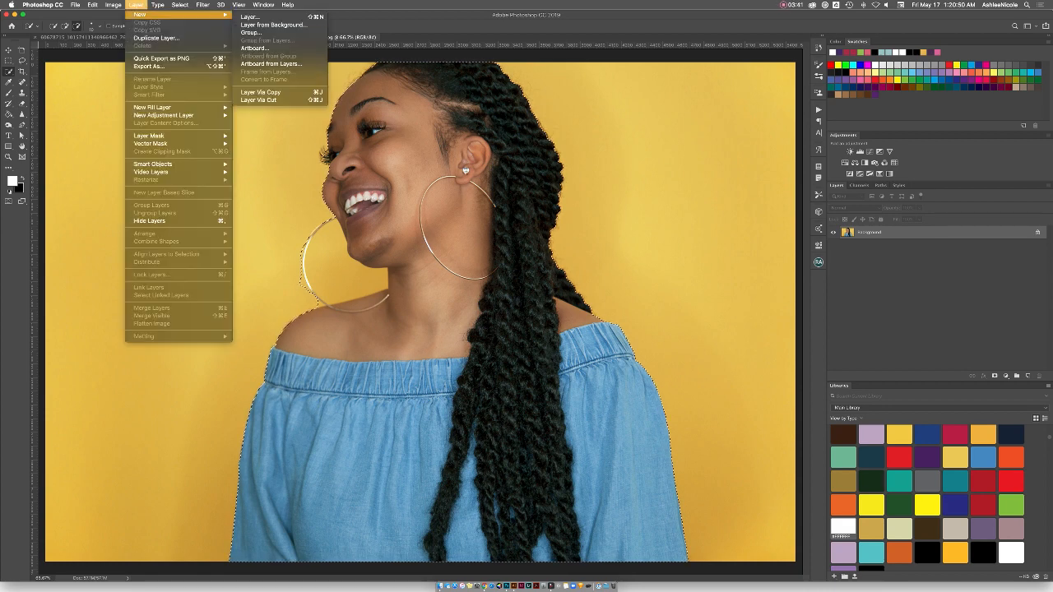
click(260, 92)
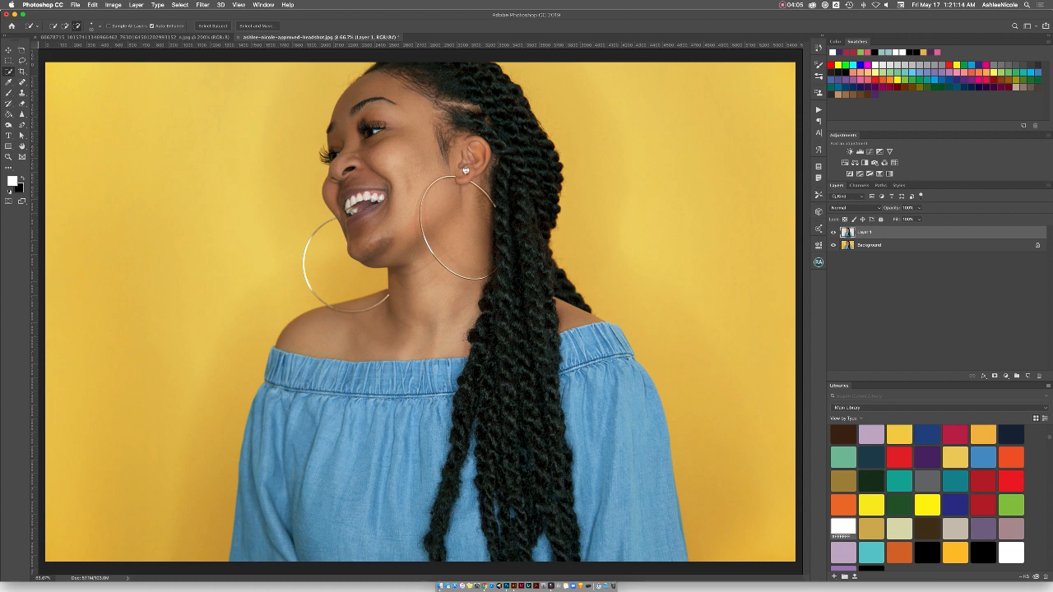
click(834, 244)
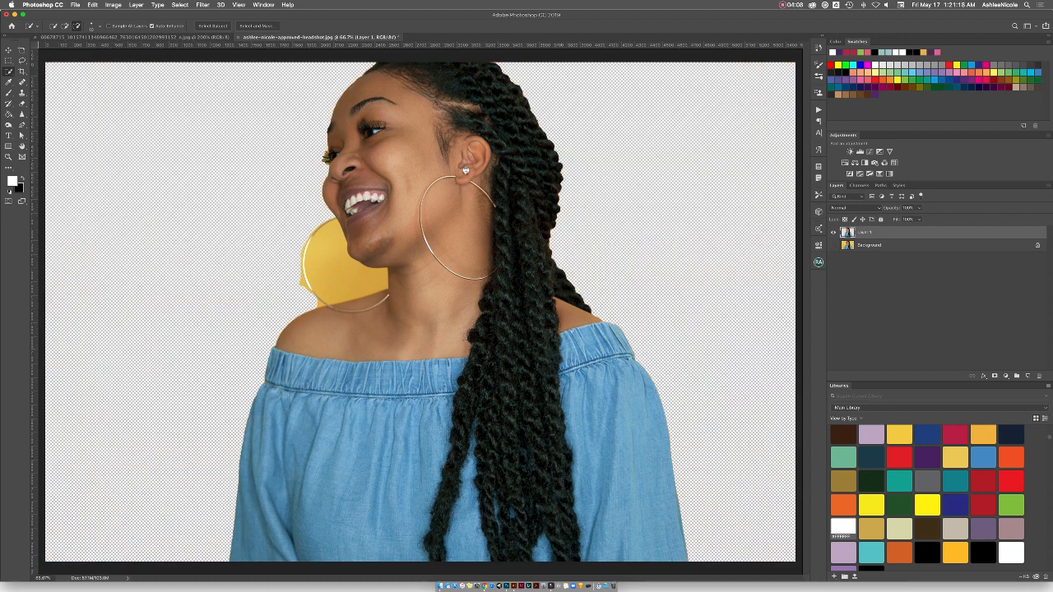
Erase the yellow background inside and around the hoop earring beside the chin with the Magic Eraser tool
key(super+minus)
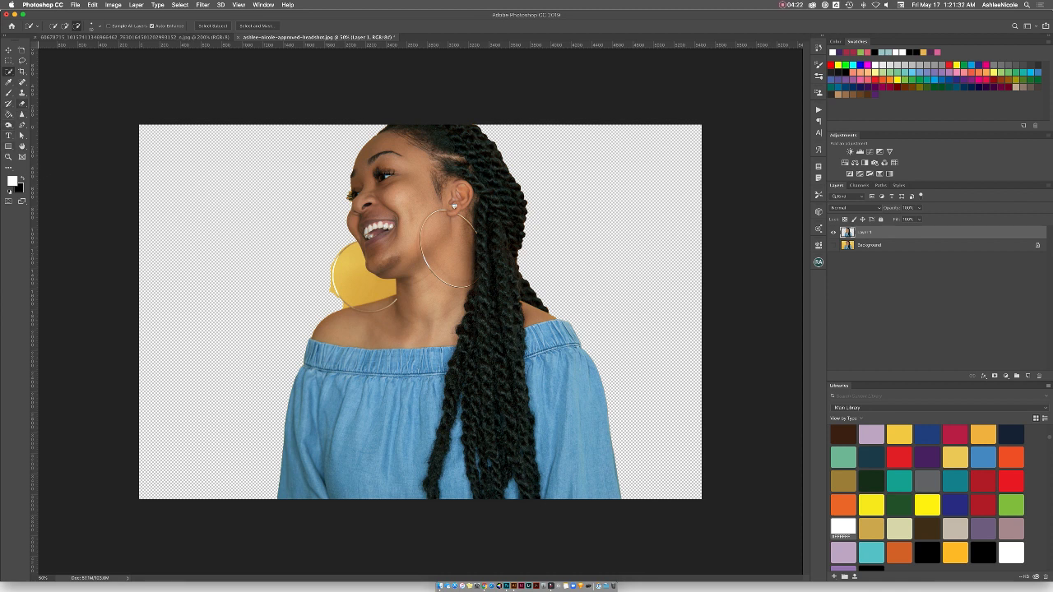
click(22, 102)
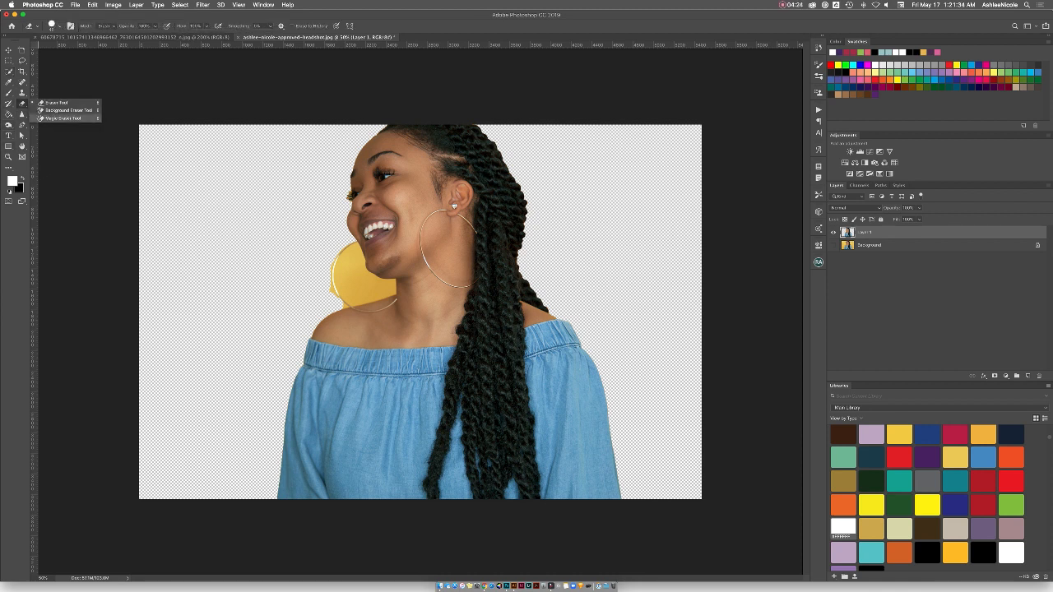
click(63, 118)
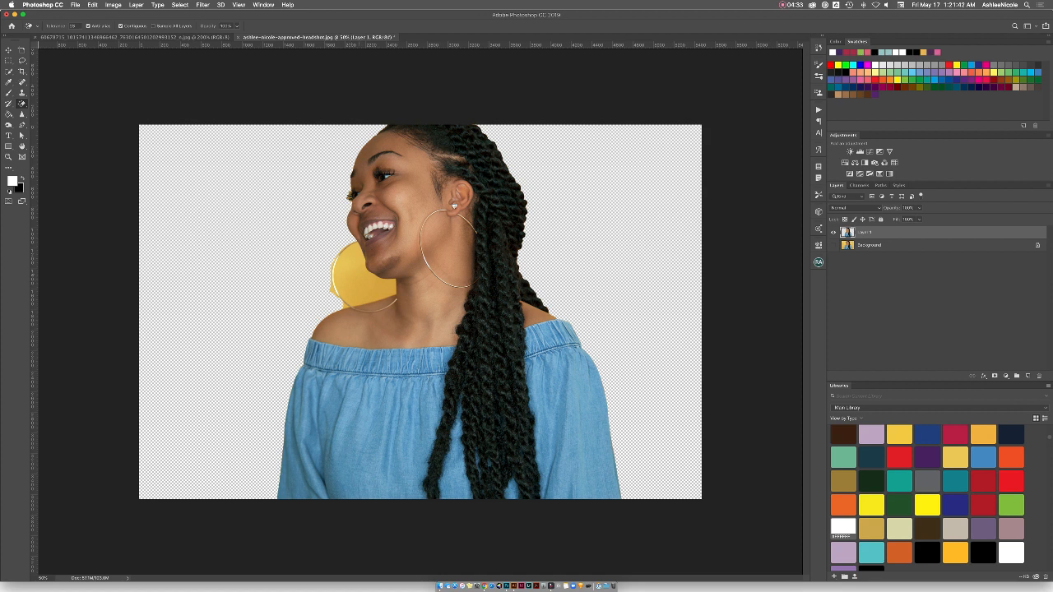
click(362, 272)
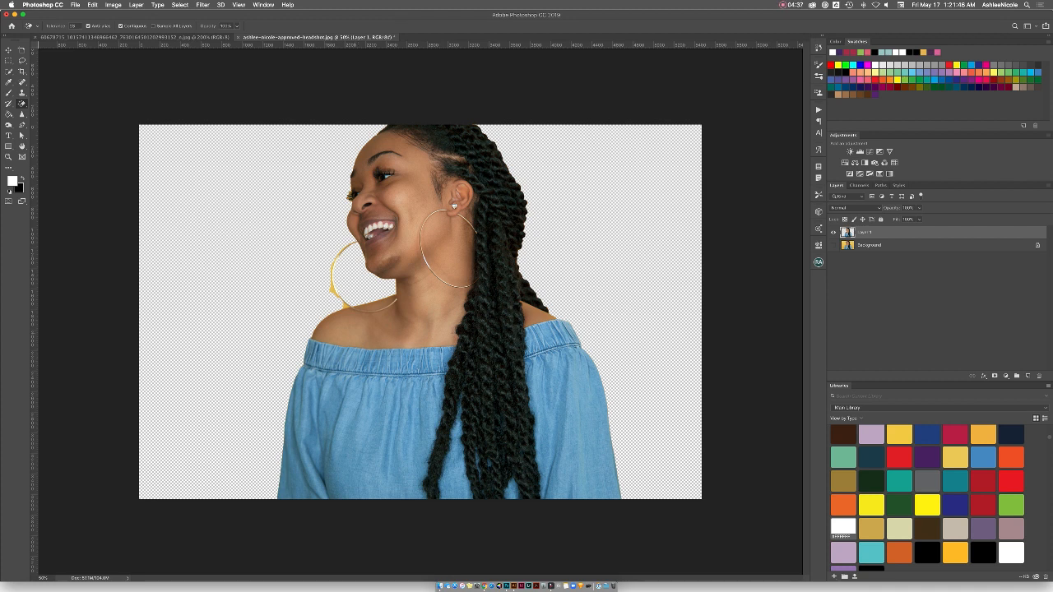
key(super+equal)
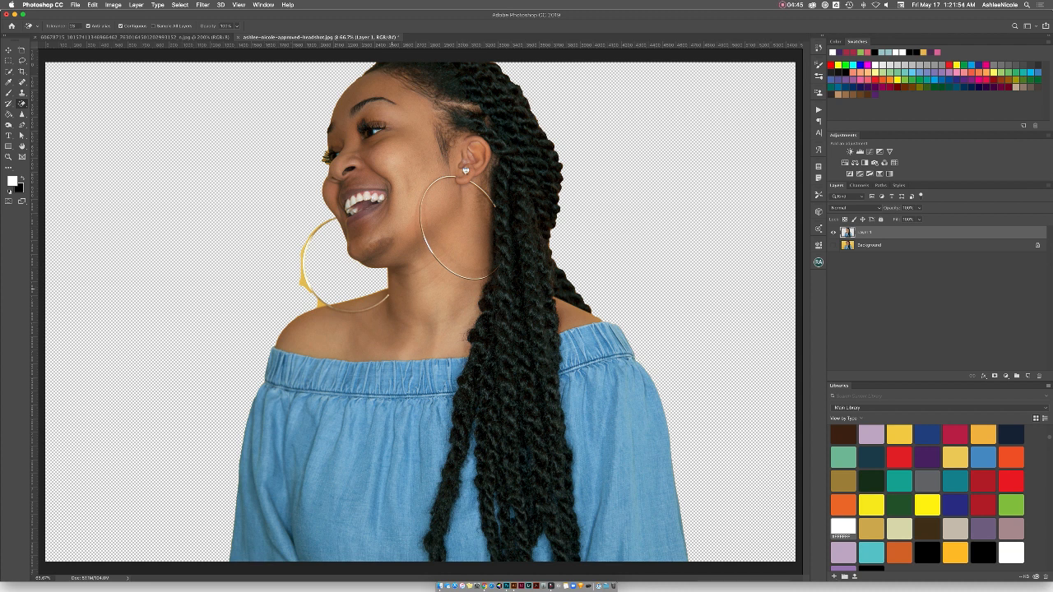
click(303, 282)
Create a new layer, fill it with the red library colour, and place it beneath the cutout layer
click(1028, 376)
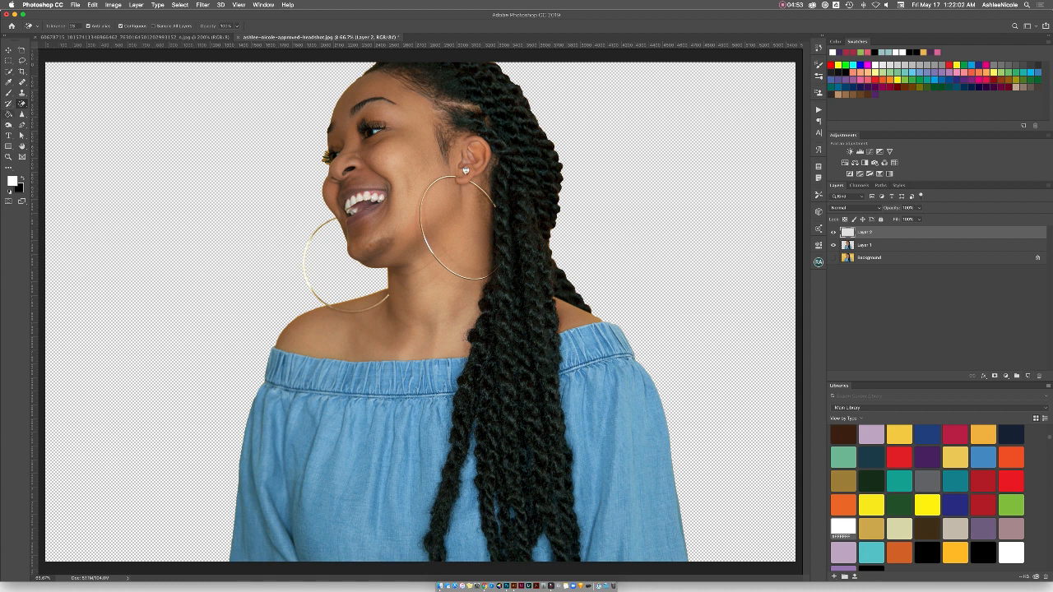
click(9, 114)
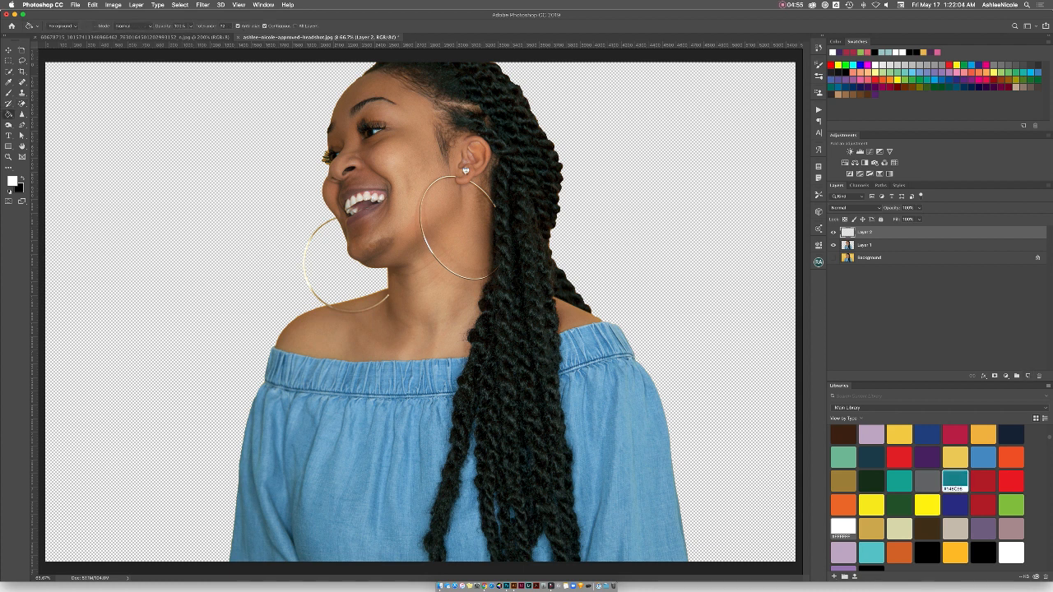
click(899, 455)
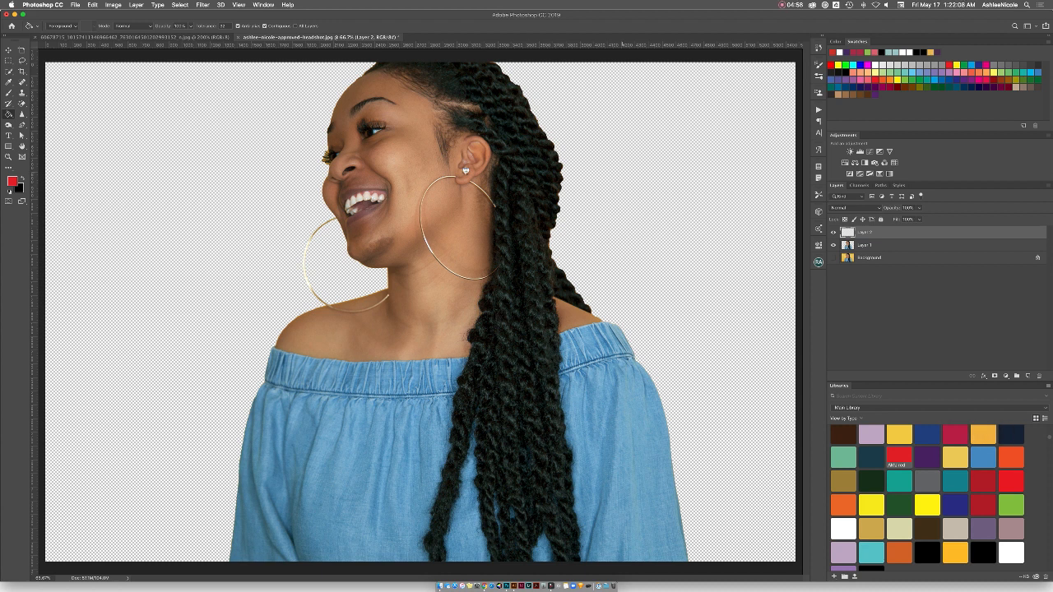
key(alt+BackSpace)
key(super+minus)
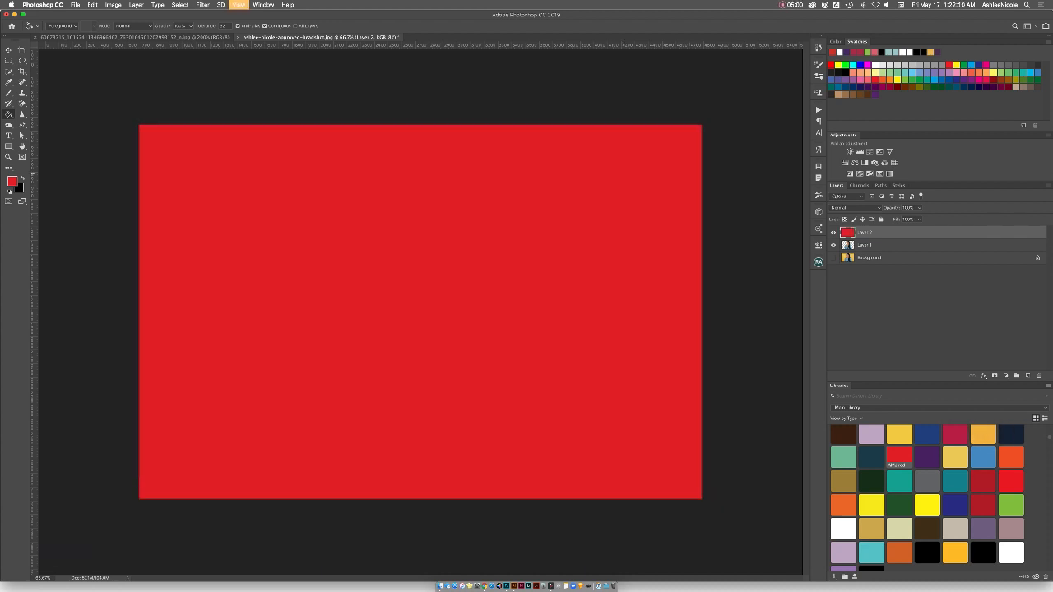
drag(873, 232, 874, 251)
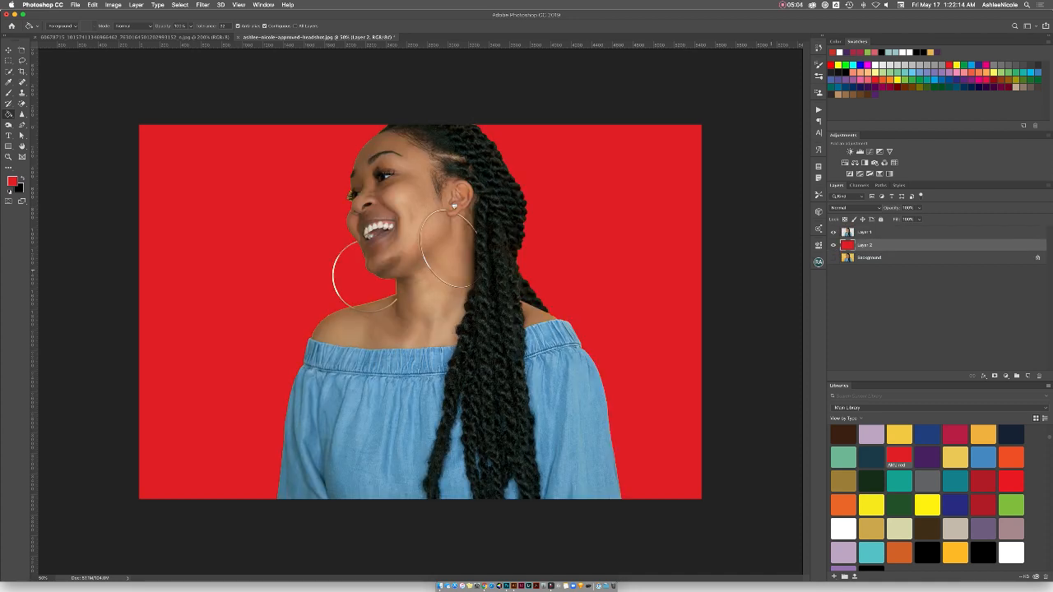
Erase the yellow fringe along the shoulder edge beside the neck on the cutout layer with a smaller Eraser brush
key(super+equal)
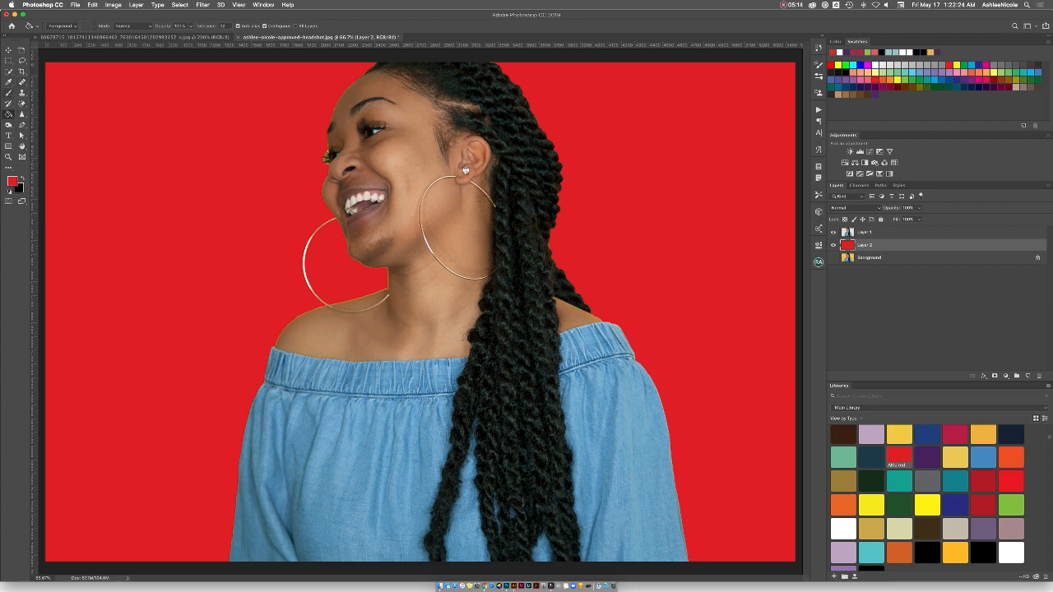
key(super+plus)
key(super+plus)
key(super+plus)
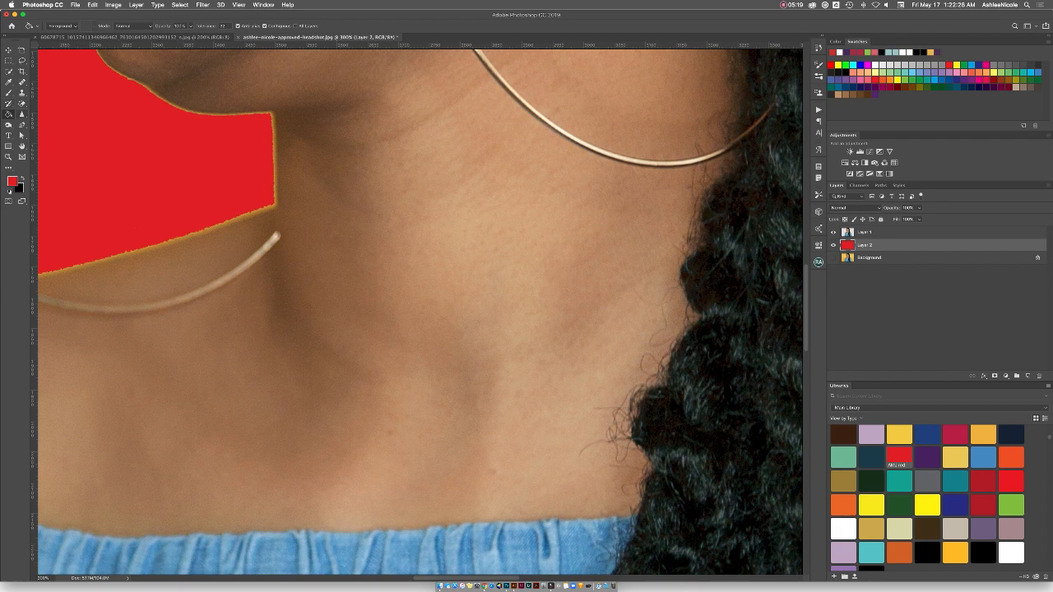
click(22, 104)
click(56, 103)
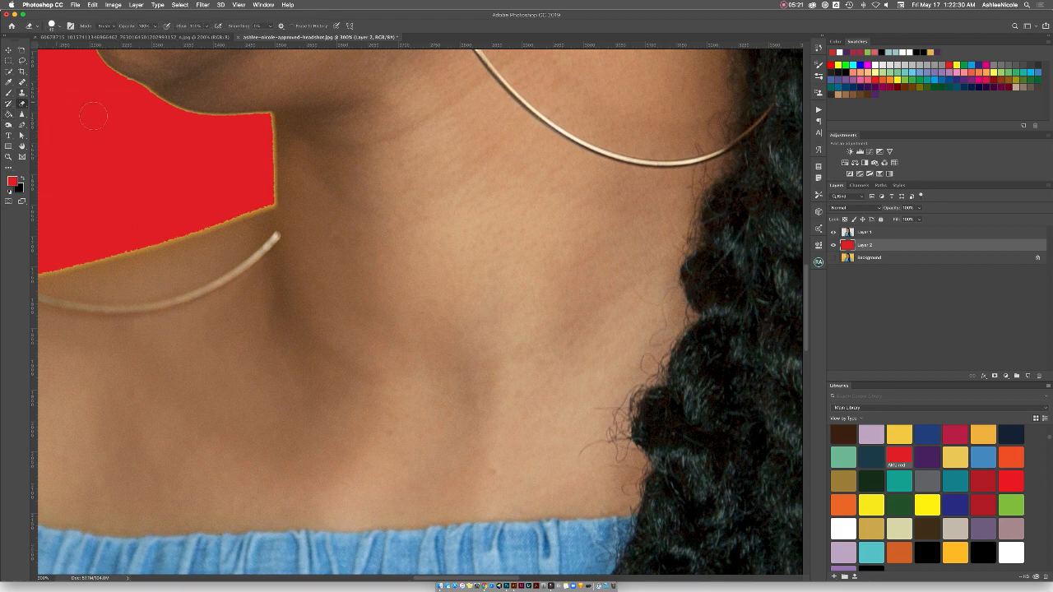
scroll(123, 148, left, 10)
scroll(124, 148, up, 2)
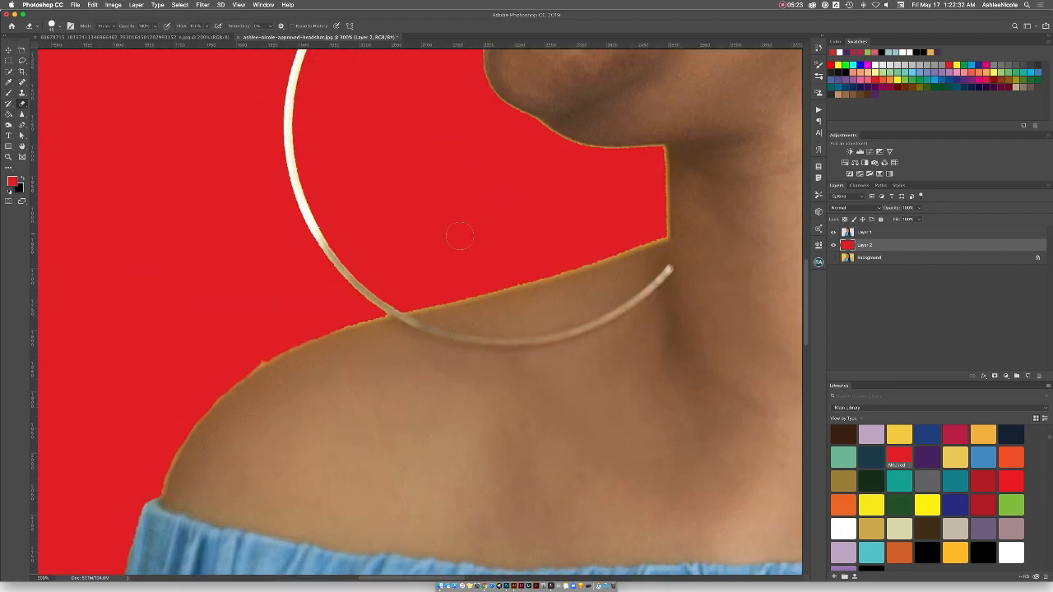
key(bracketleft)
key(bracketleft)
key(bracketleft)
click(864, 232)
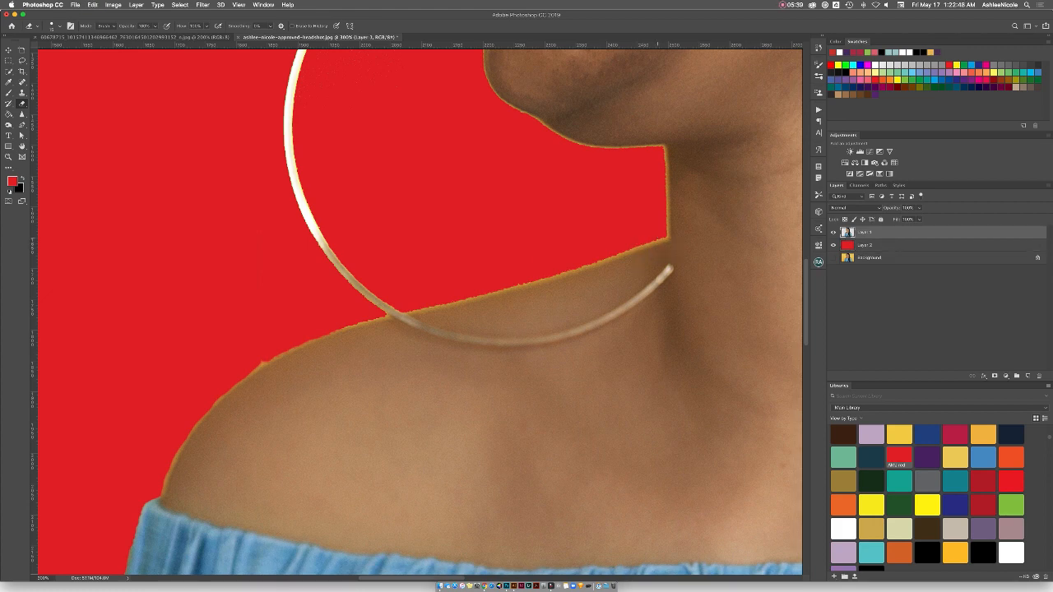
drag(654, 242, 602, 260)
Erase the yellow fringe along the outer shoulder curve just above the blue top
scroll(417, 312, down, 2)
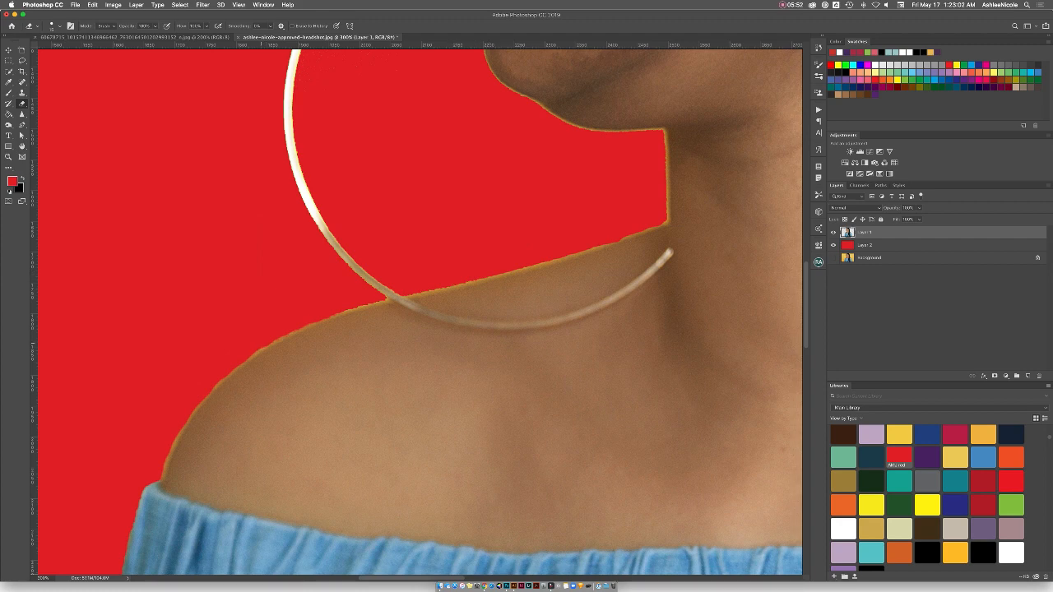
scroll(417, 312, down, 1)
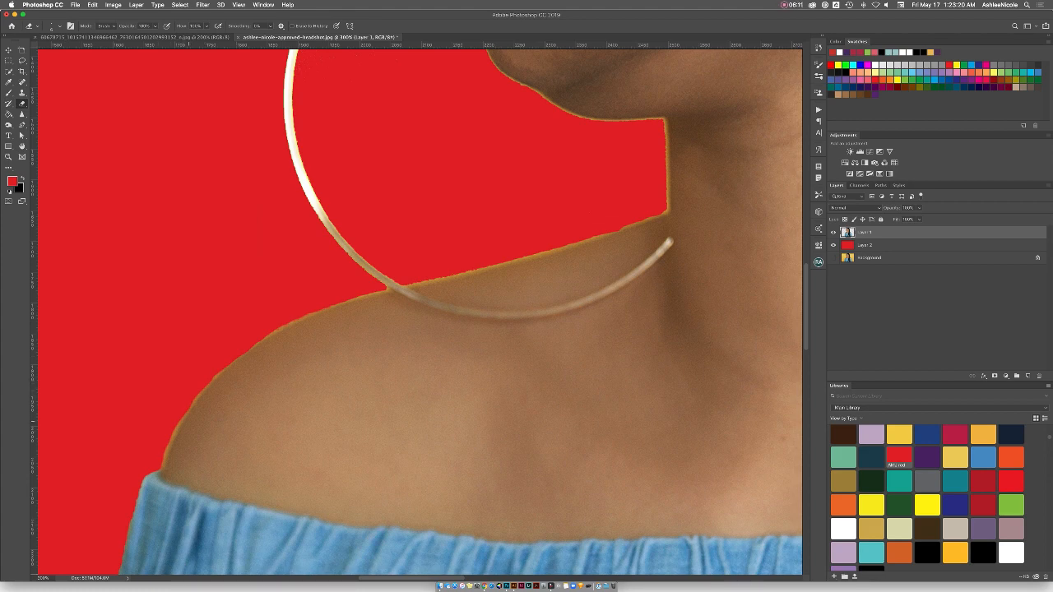
drag(180, 424, 167, 449)
scroll(420, 312, up, 5)
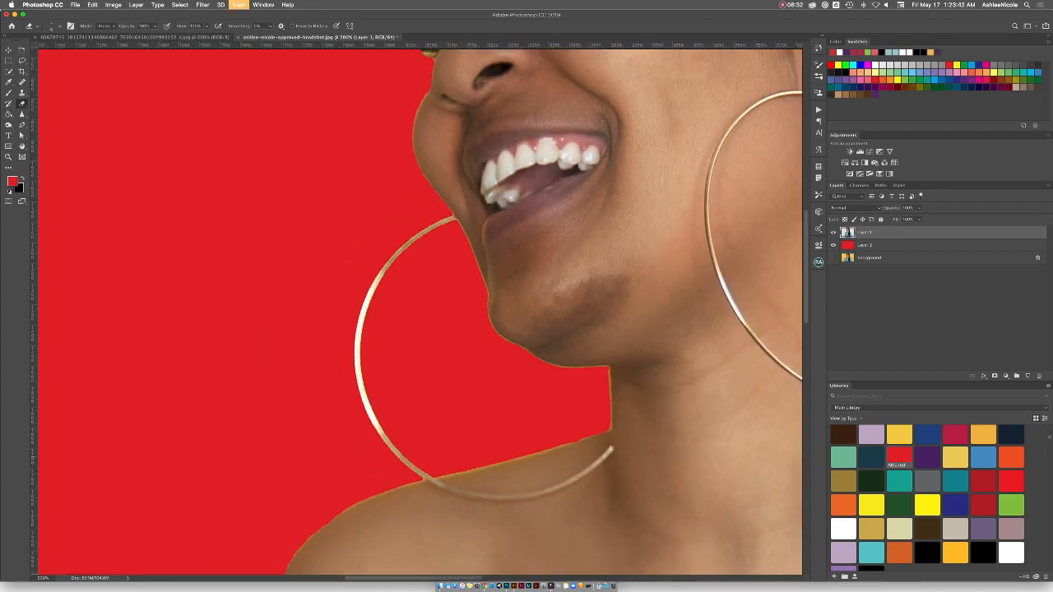
Delete the red fill layer beneath the cutout so that the woman sits on transparency
key(super+minus)
key(super+minus)
click(864, 245)
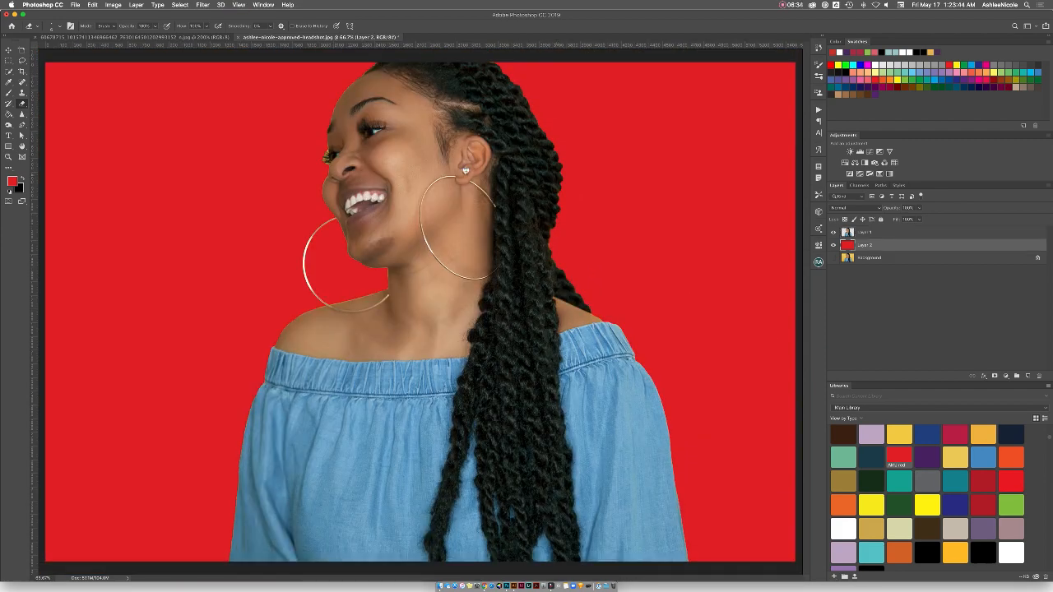
key(BackSpace)
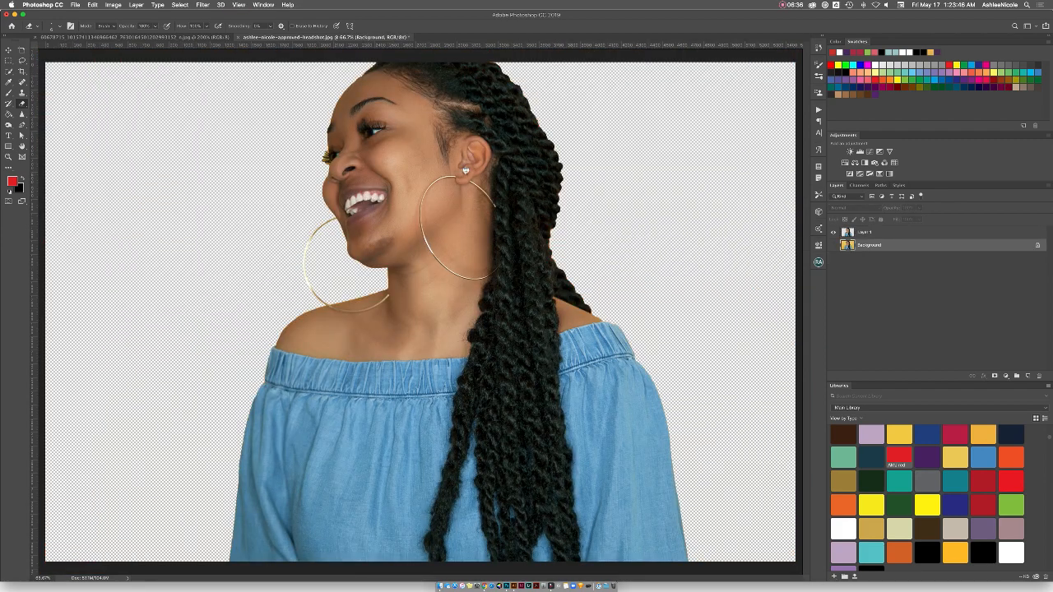
key(super+minus)
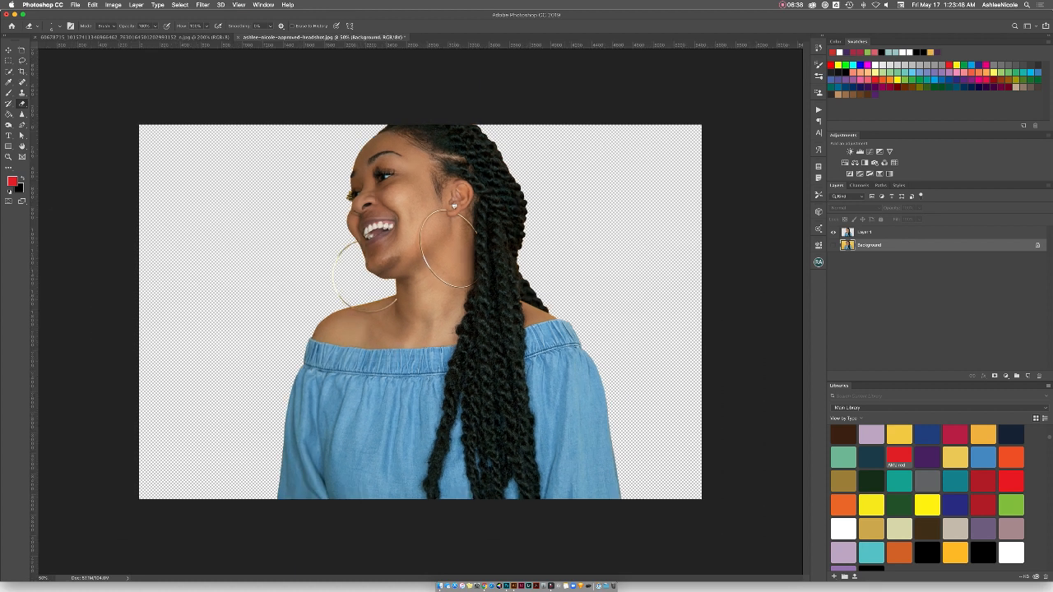
Add a magenta Drop Shadow in Normal blend mode to the cutout layer, angling it down behind the woman's back
click(865, 232)
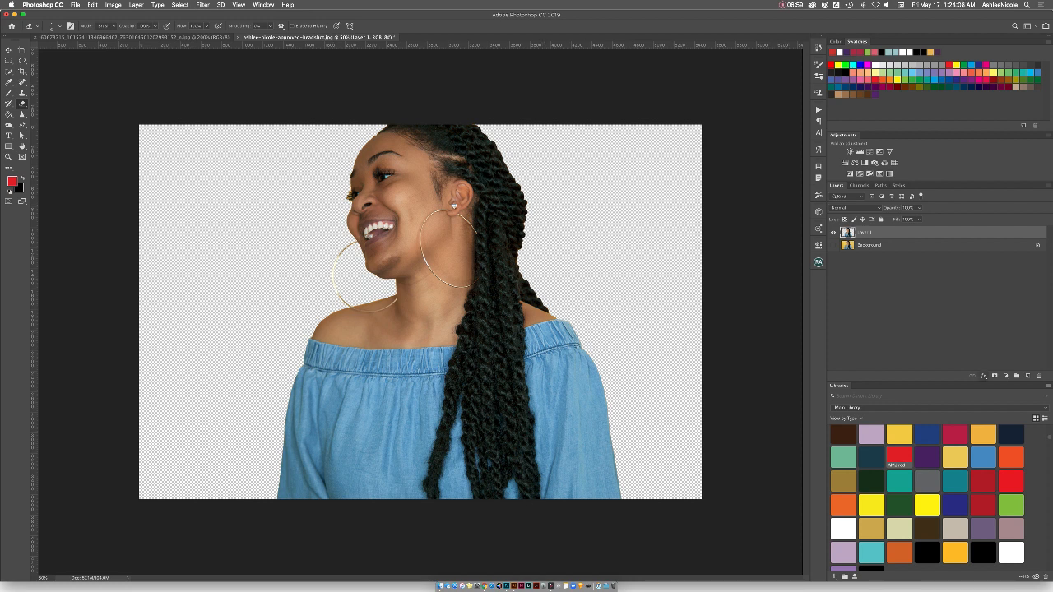
click(982, 376)
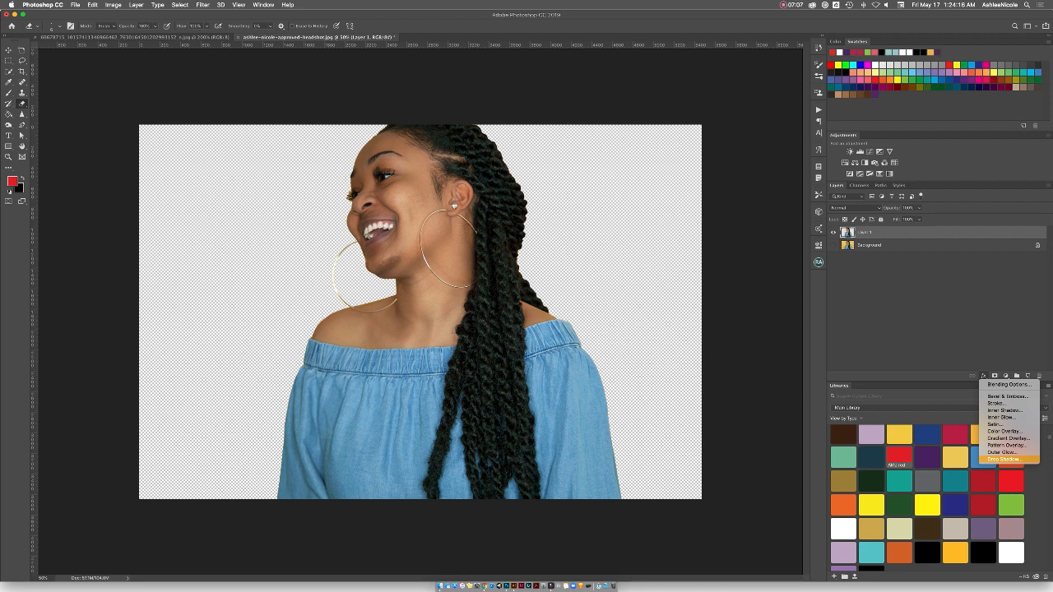
click(1004, 458)
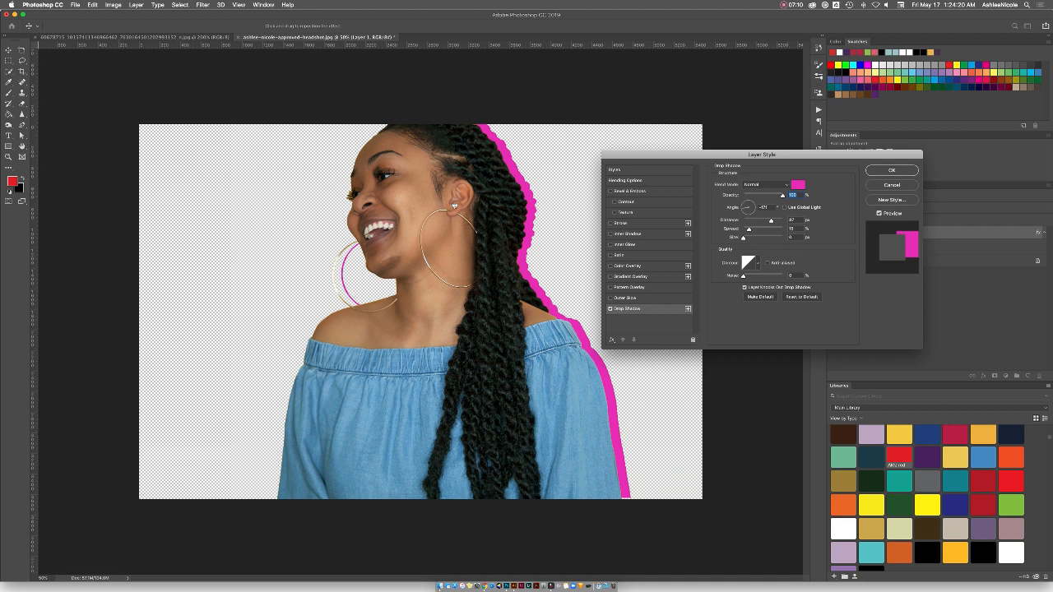
drag(761, 155, 860, 146)
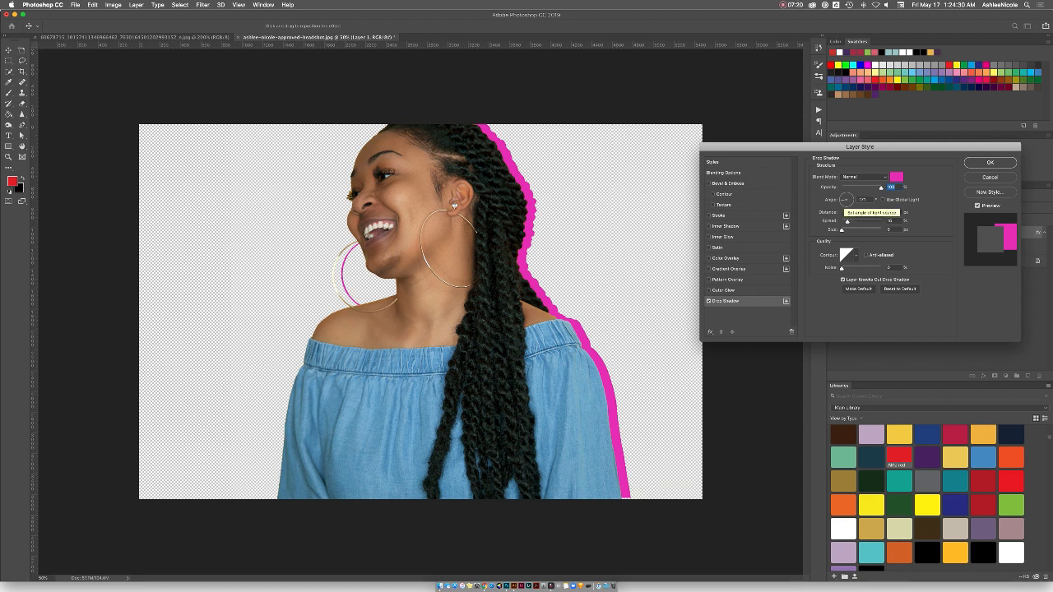
drag(841, 199, 881, 187)
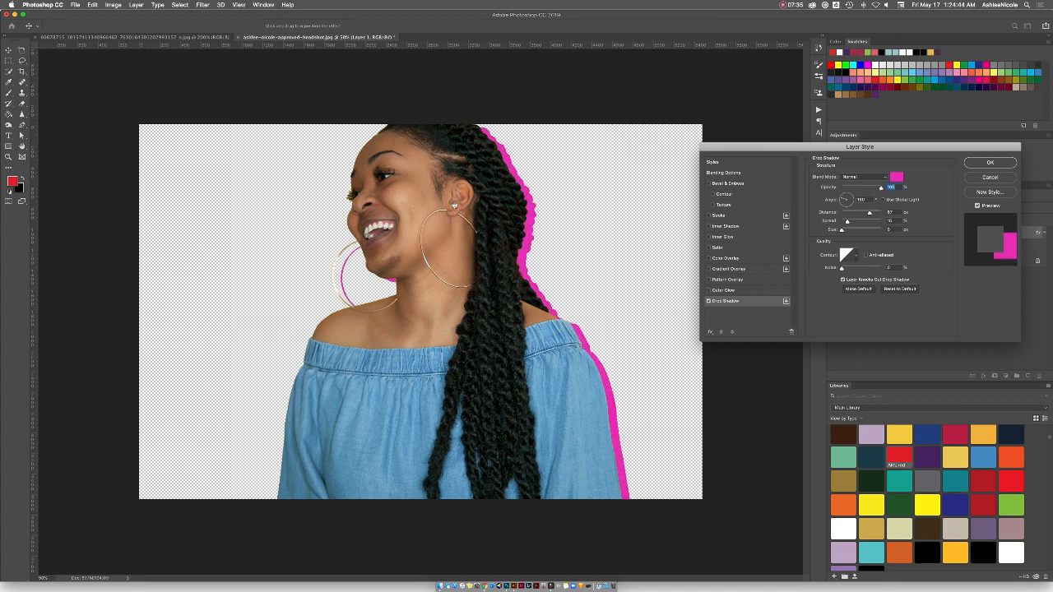
click(864, 177)
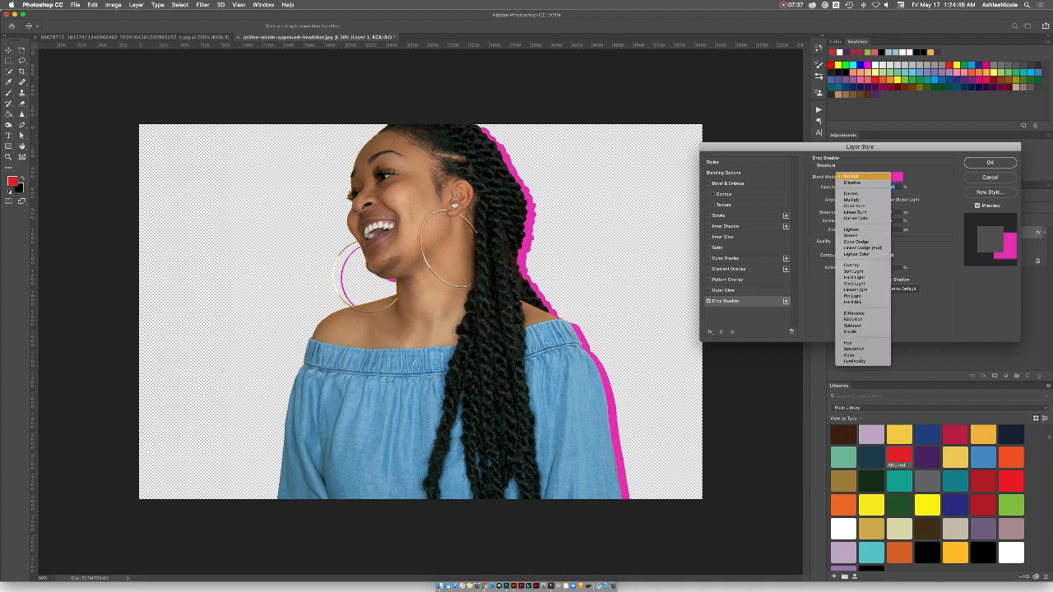
click(862, 176)
Adjust the drop shadow's distance and spread, set its size to 0 px for a hard edge, and apply the effect
drag(869, 213, 852, 230)
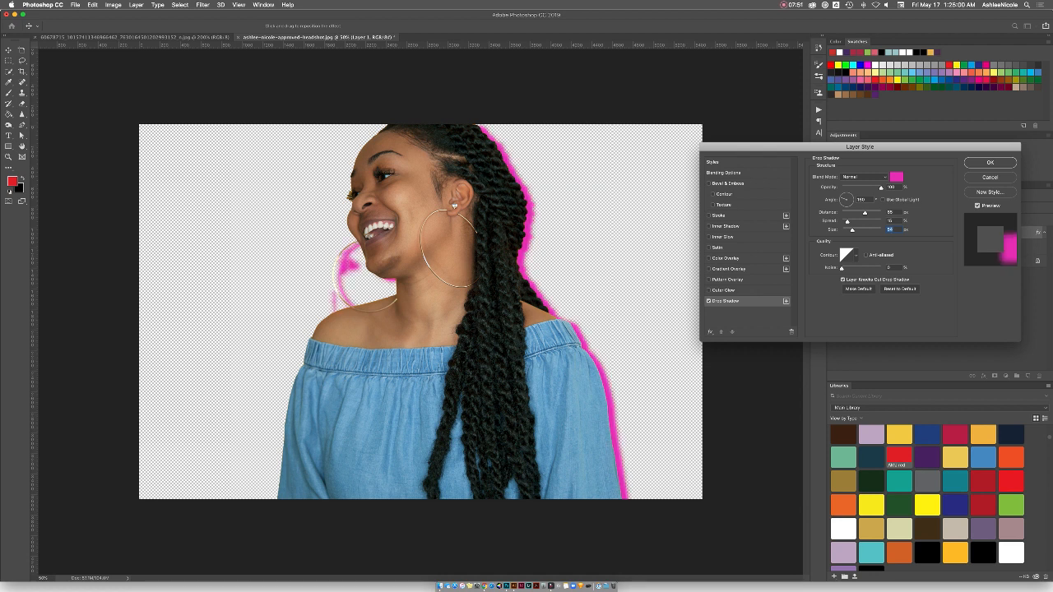
drag(848, 221, 862, 230)
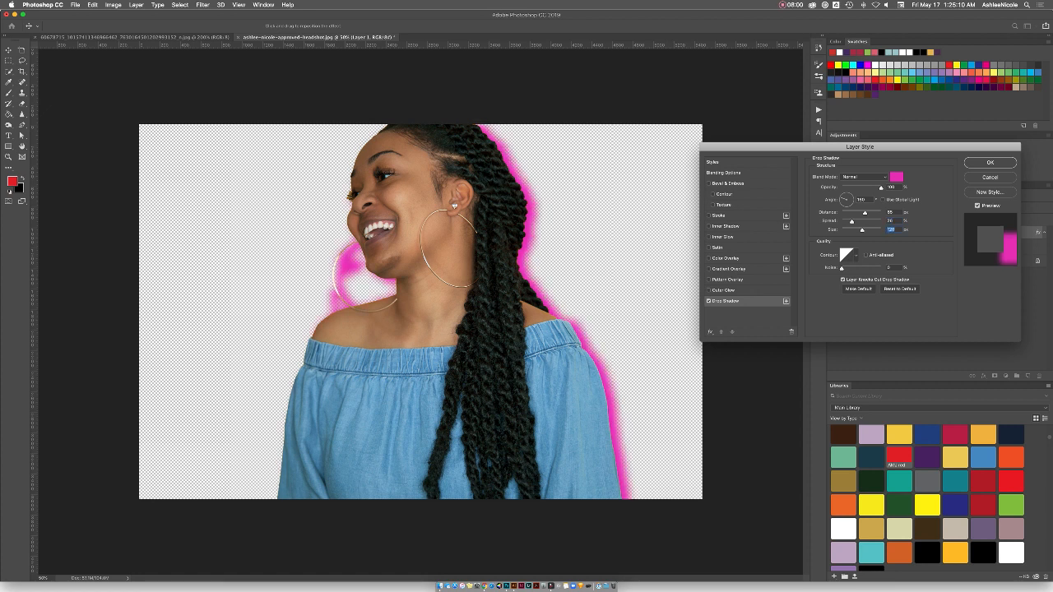
text(0)
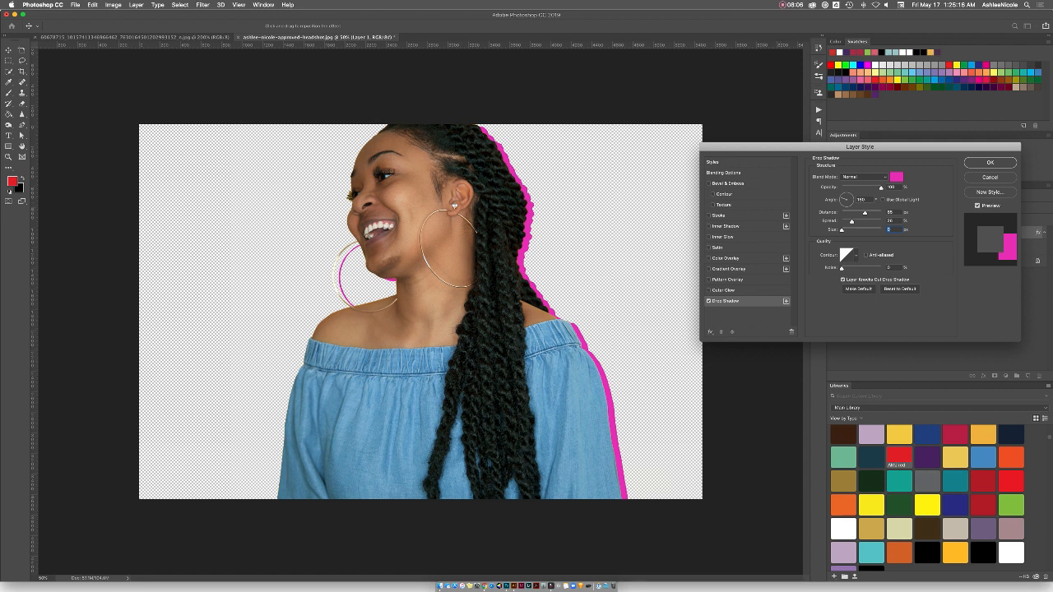
key(Return)
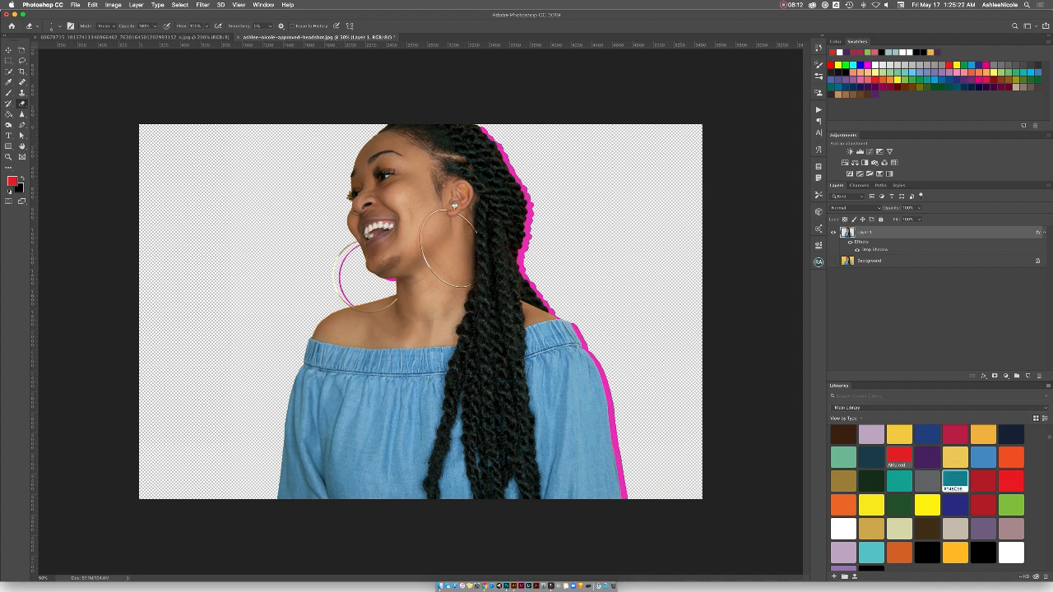
Pick the purple library colour and draw a rectangle across the full width of the headshot from mouth to neck height
click(927, 456)
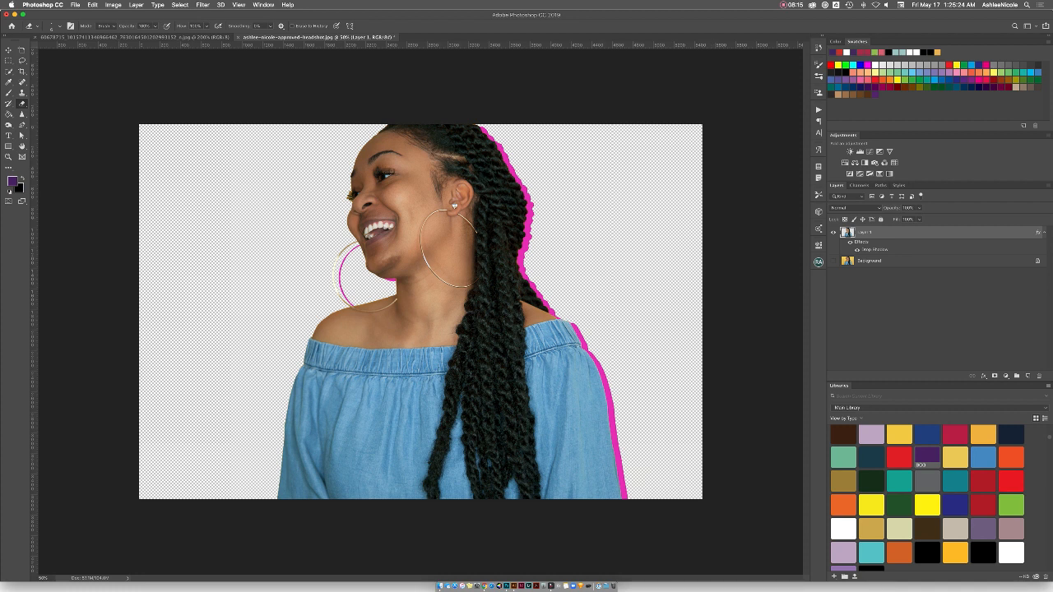
click(132, 37)
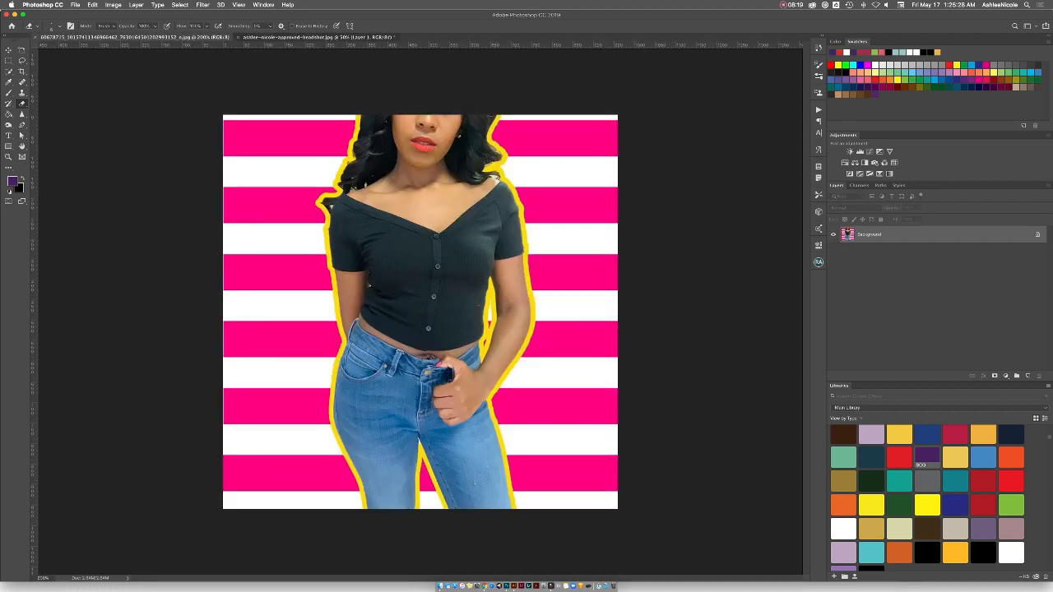
click(313, 37)
key(u)
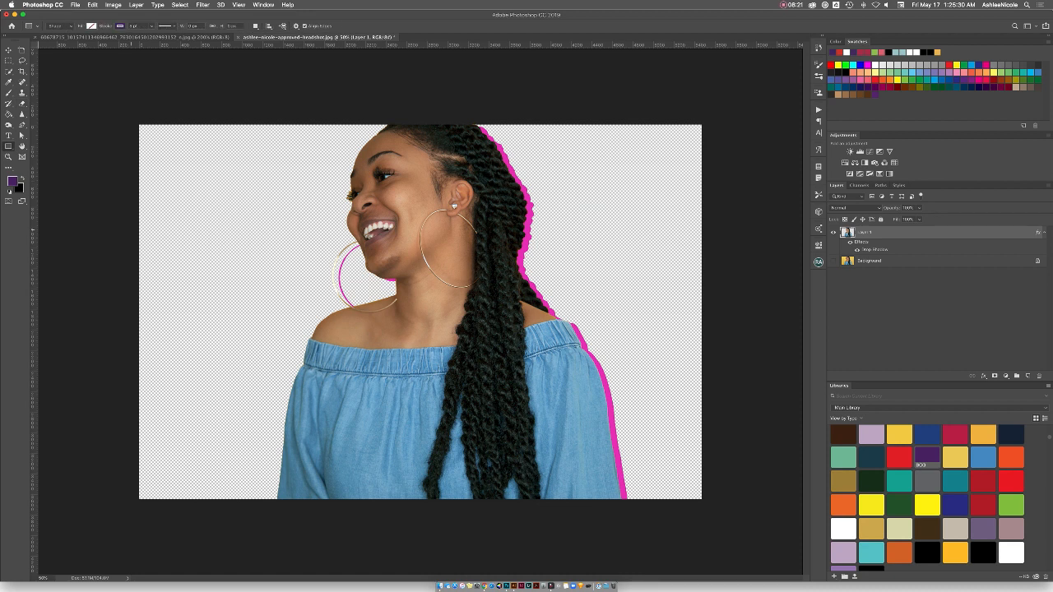
drag(130, 224, 699, 304)
Remove the rectangle's stroke and fill it with the recently used purple
click(701, 288)
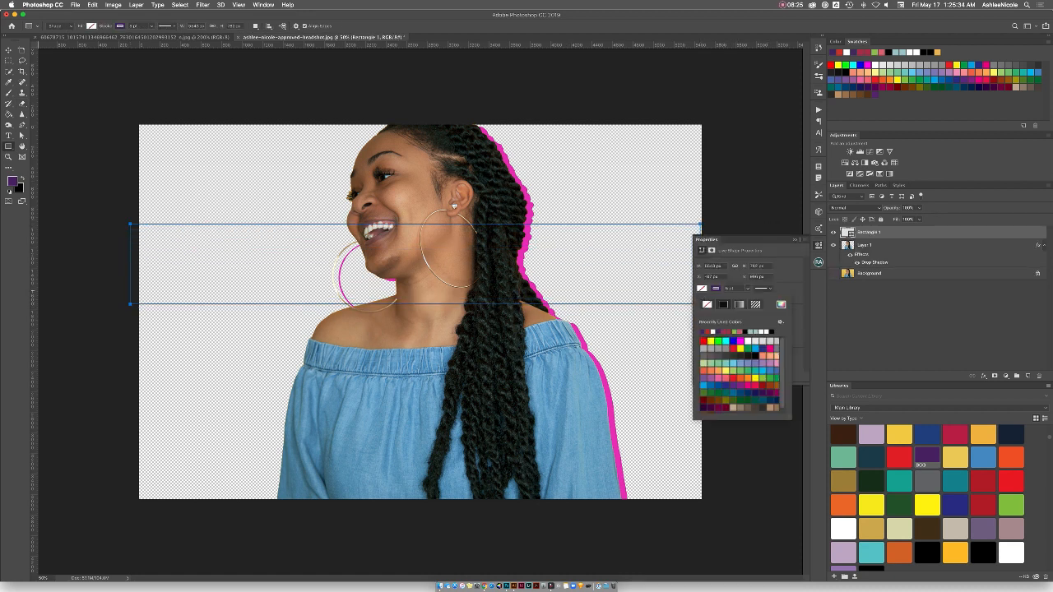
click(707, 305)
click(703, 289)
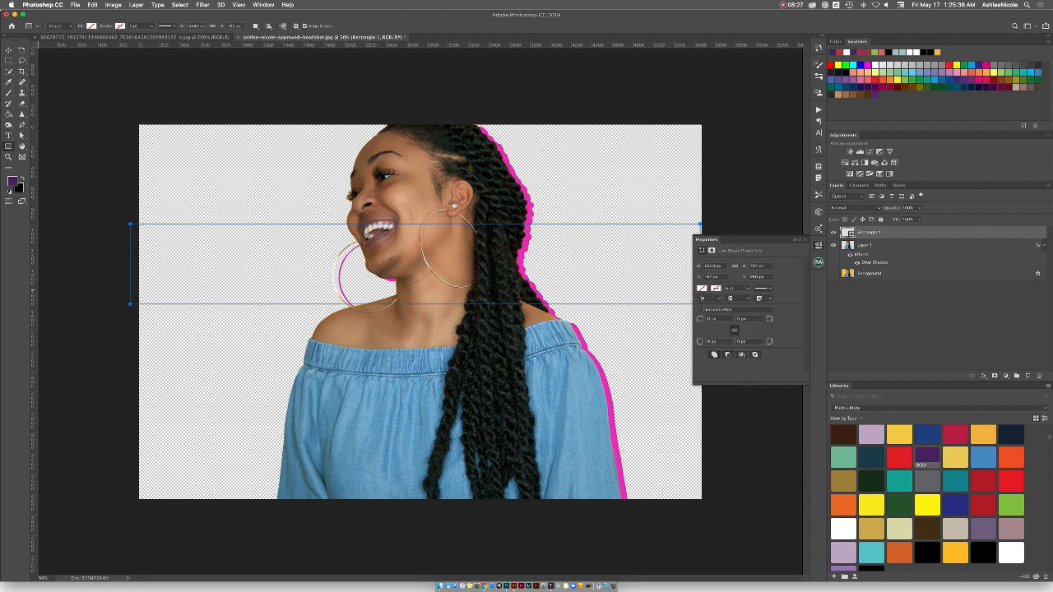
click(703, 288)
click(703, 332)
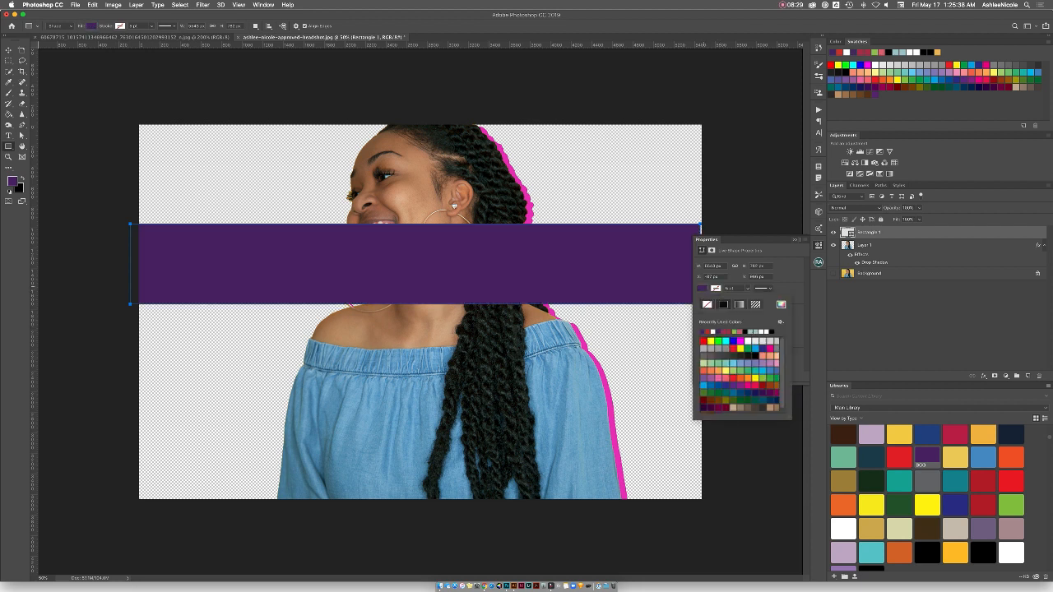
click(795, 239)
Move the purple rectangle beneath the cutout layer and duplicate it to form two horizontal stripes behind the woman
key(v)
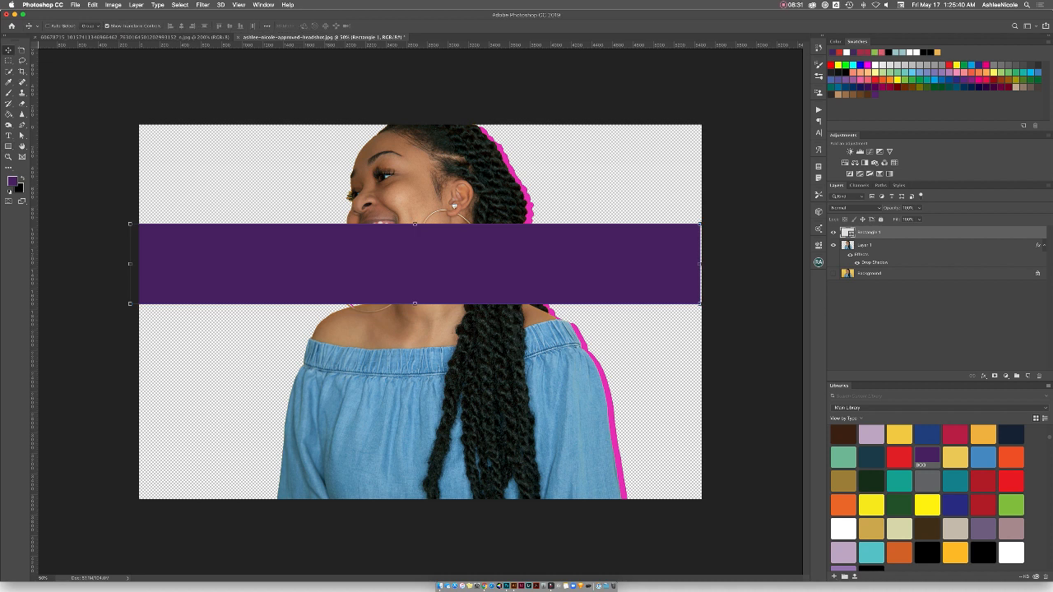
drag(252, 241, 260, 240)
drag(847, 233, 847, 267)
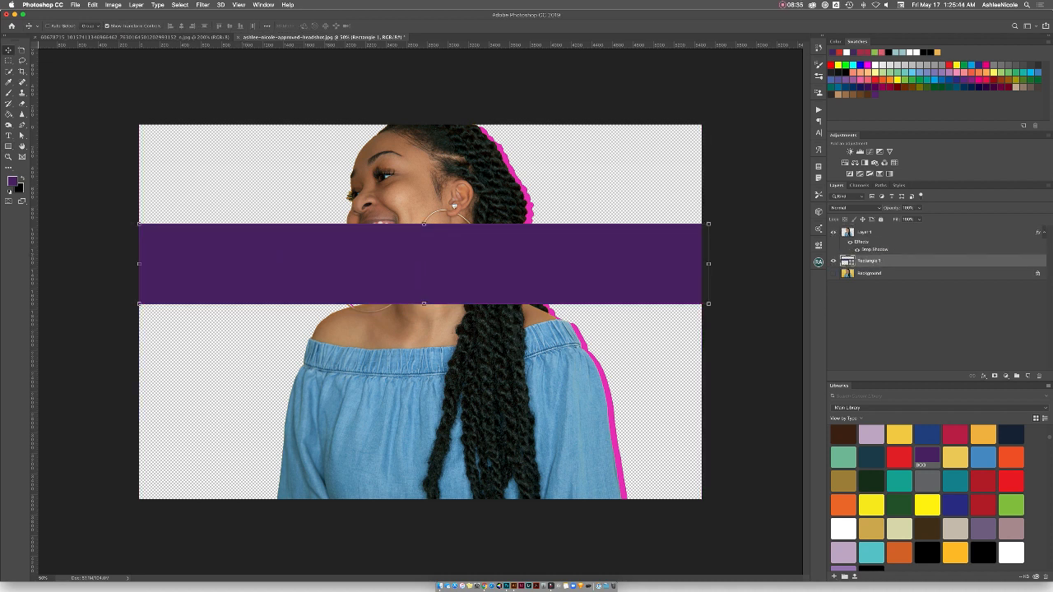
drag(627, 259, 645, 381)
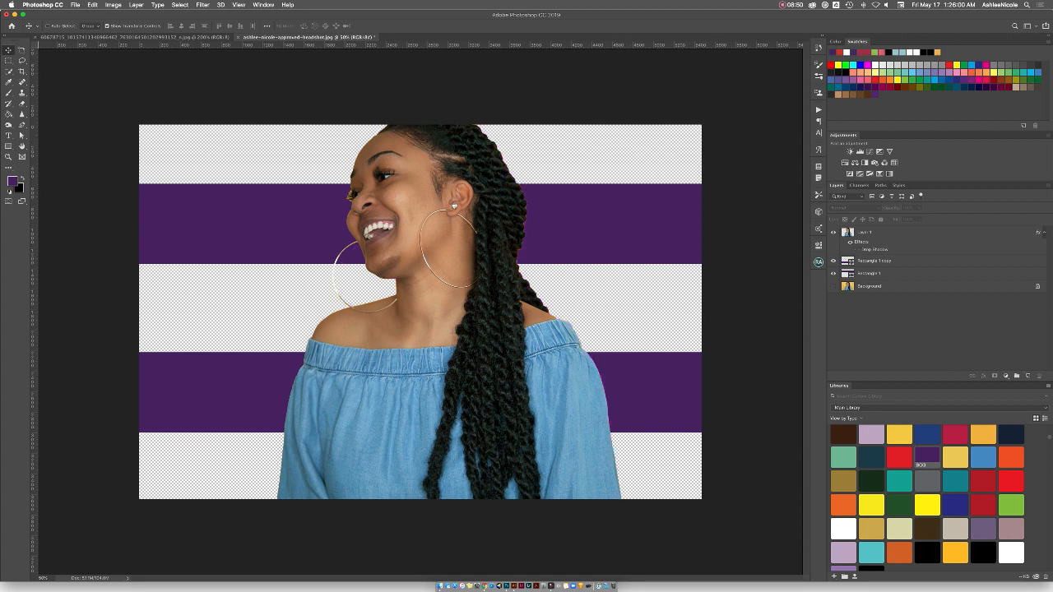
Add a magenta Stroke effect to the cutout layer, keeping the woman's outline in view
click(897, 232)
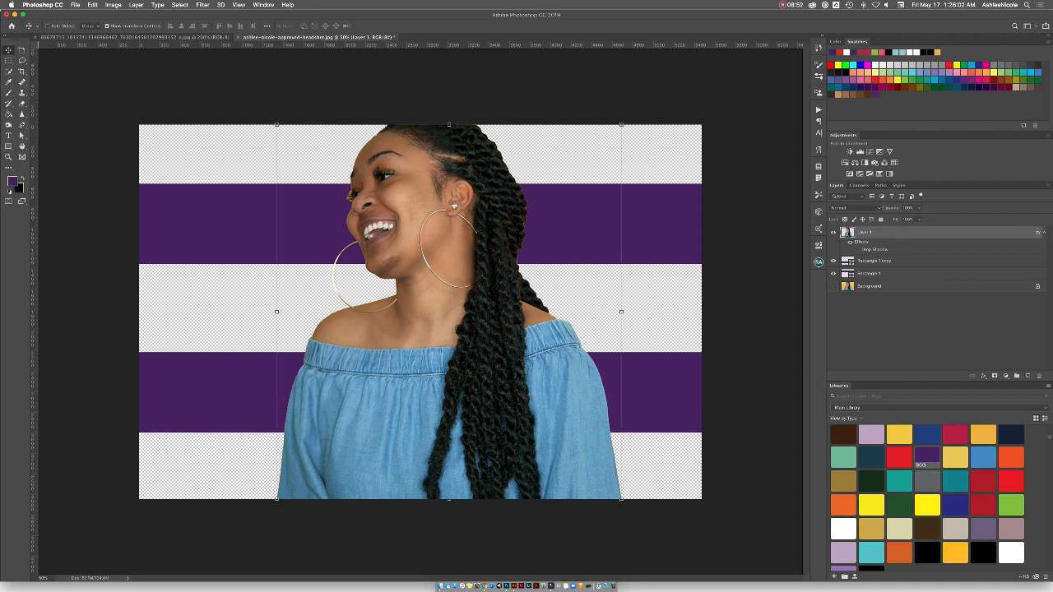
click(983, 376)
click(997, 403)
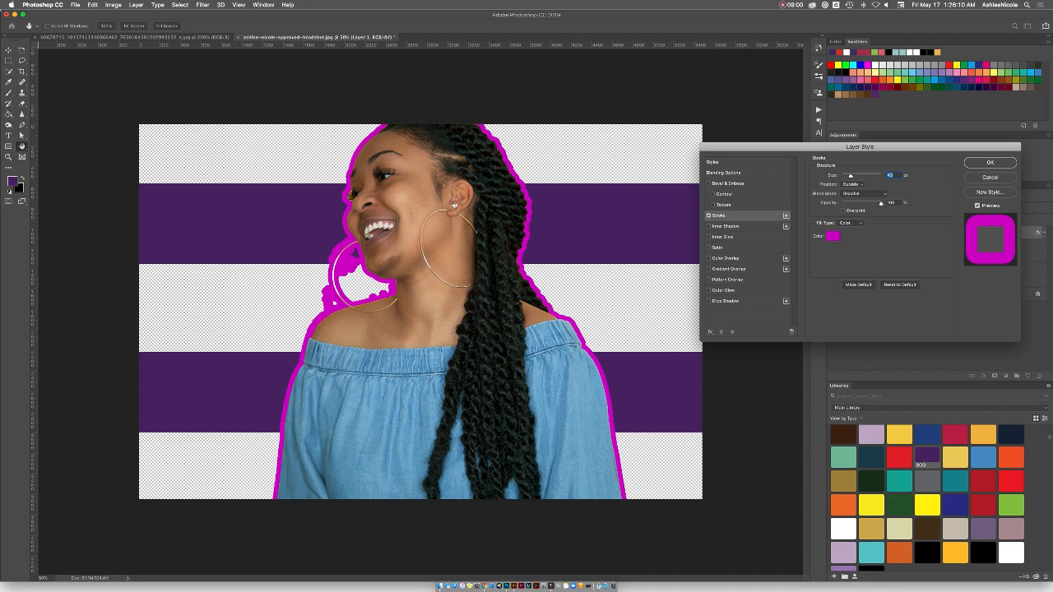
drag(860, 147, 736, 139)
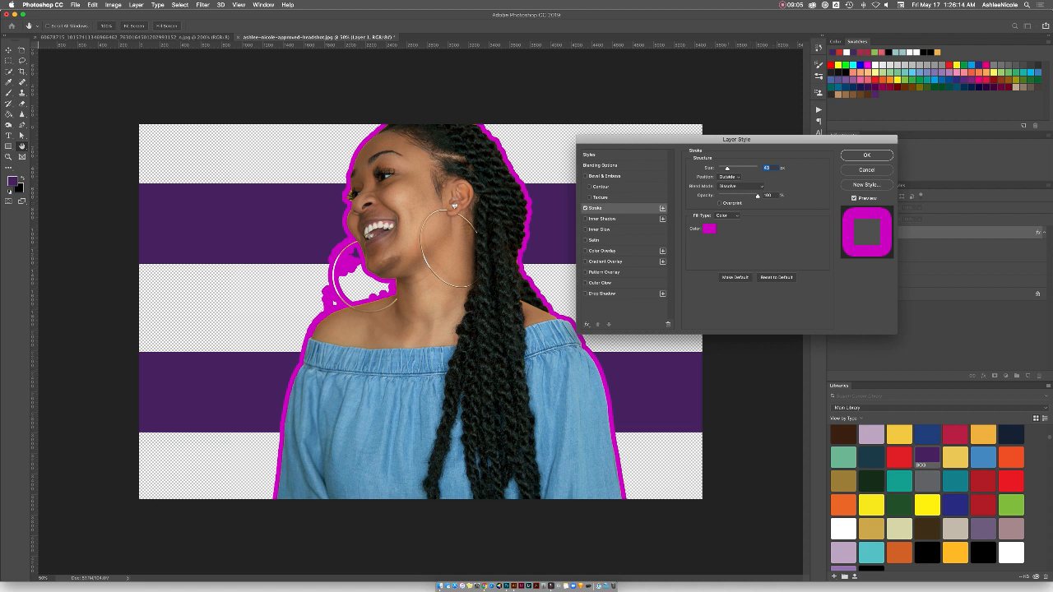
Set the stroke's blend mode to Normal, its size to 43 px and its opacity to 100%
mouse_move(727, 168)
mouse_down()
mouse_move(718, 167)
mouse_move(734, 168)
mouse_move(724, 167)
mouse_move(719, 196)
mouse_move(757, 196)
mouse_up()
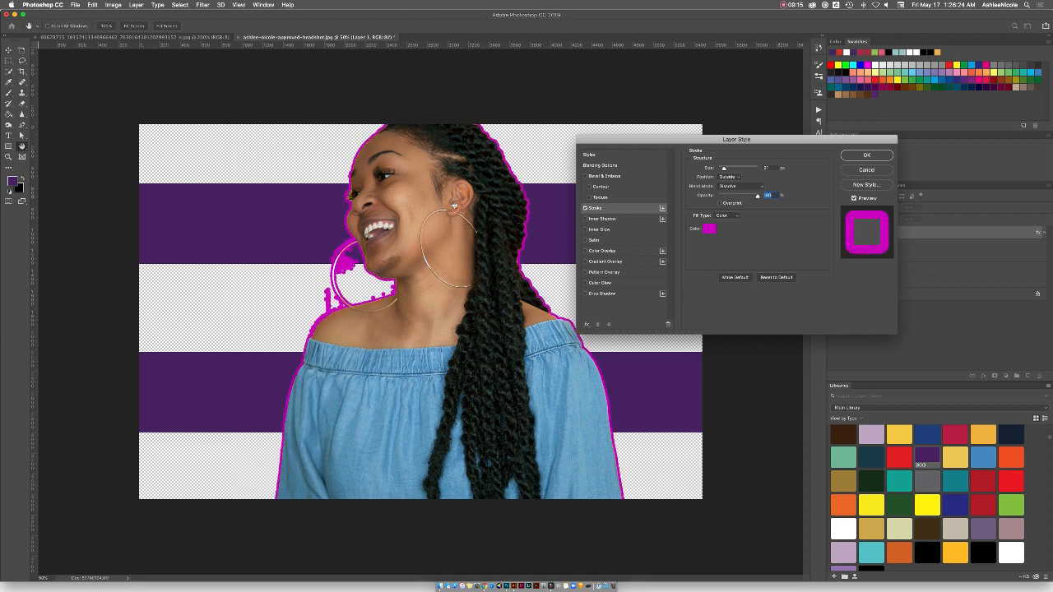
click(740, 185)
click(736, 180)
mouse_move(757, 196)
mouse_down()
mouse_move(736, 196)
mouse_move(758, 196)
mouse_move(736, 168)
mouse_move(737, 196)
mouse_move(727, 196)
mouse_move(757, 196)
mouse_move(728, 168)
mouse_up()
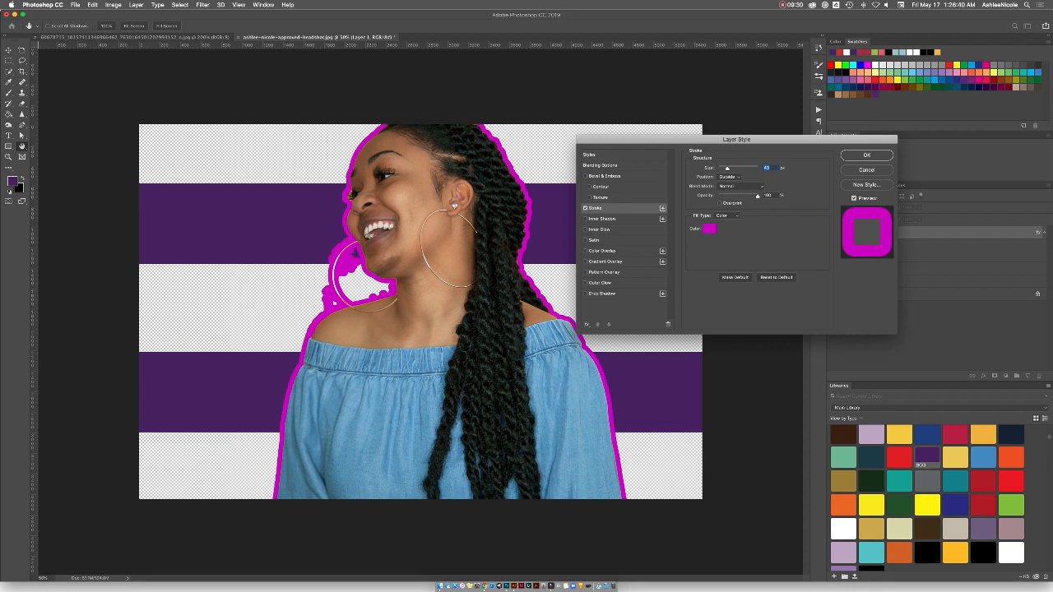
Try the Inside position for the stroke, and return it to Outside
click(728, 176)
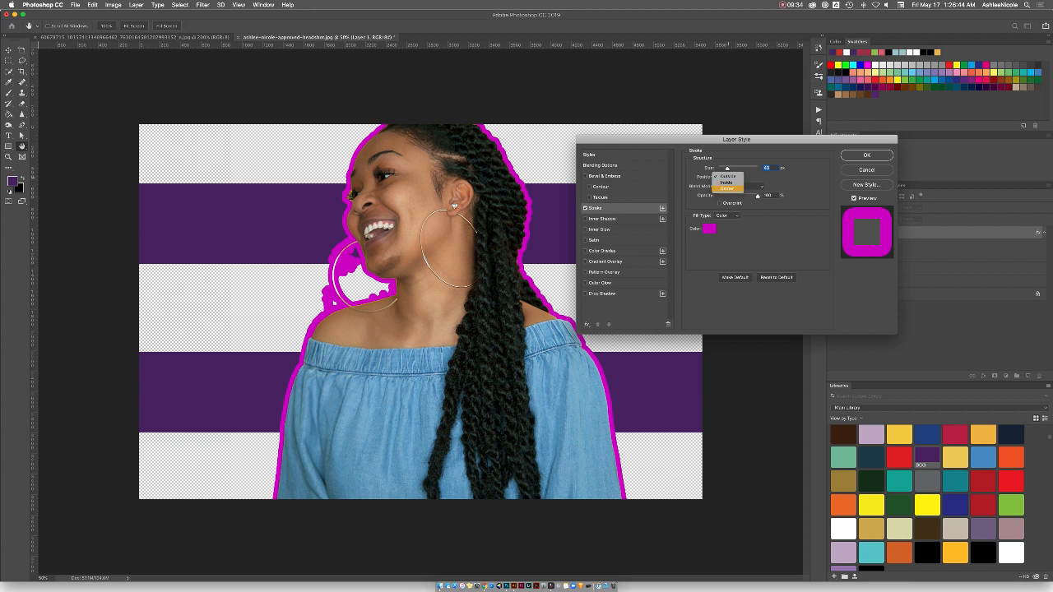
click(726, 182)
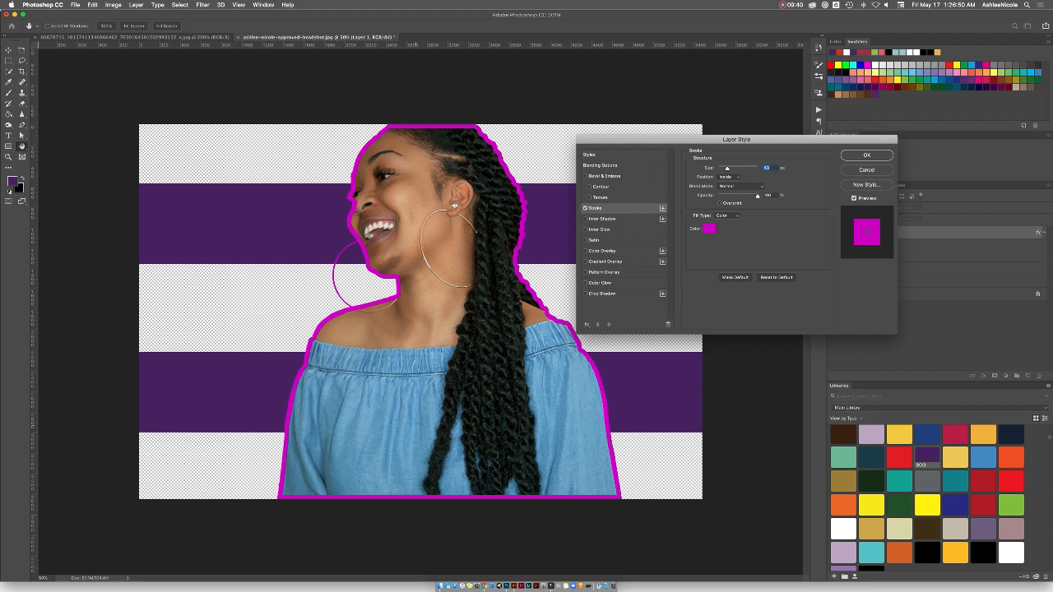
click(727, 176)
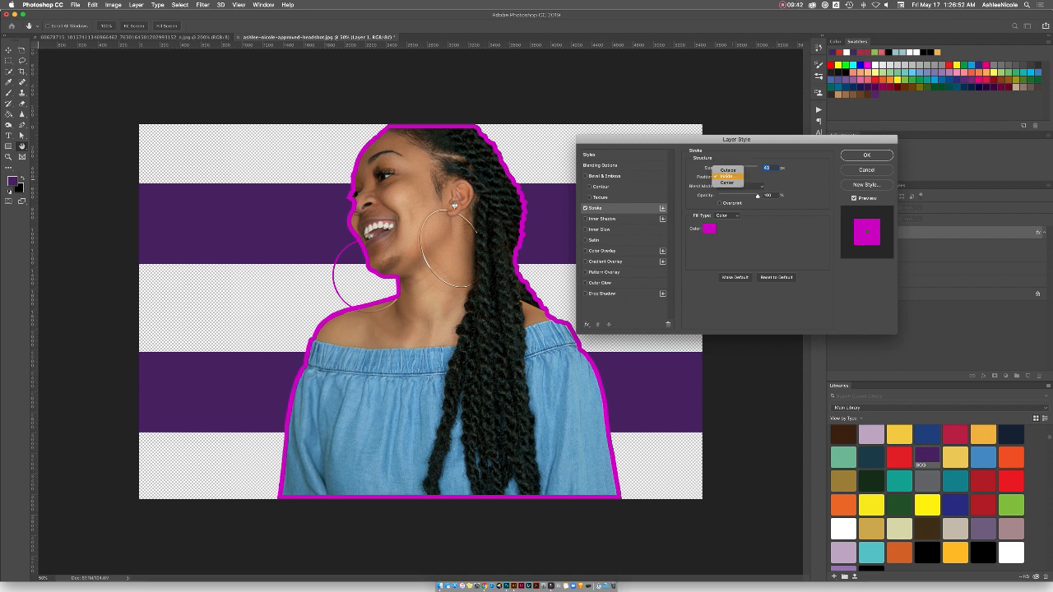
click(728, 170)
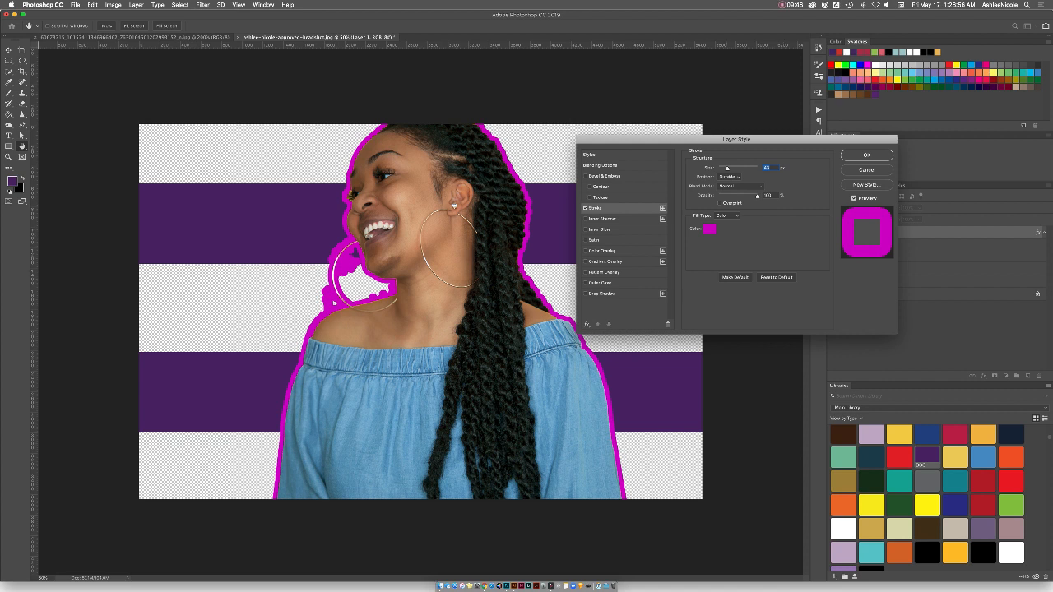
Keep the stroke's colour and change its fill type from Color to Gradient
click(709, 229)
key(Return)
click(726, 215)
click(726, 216)
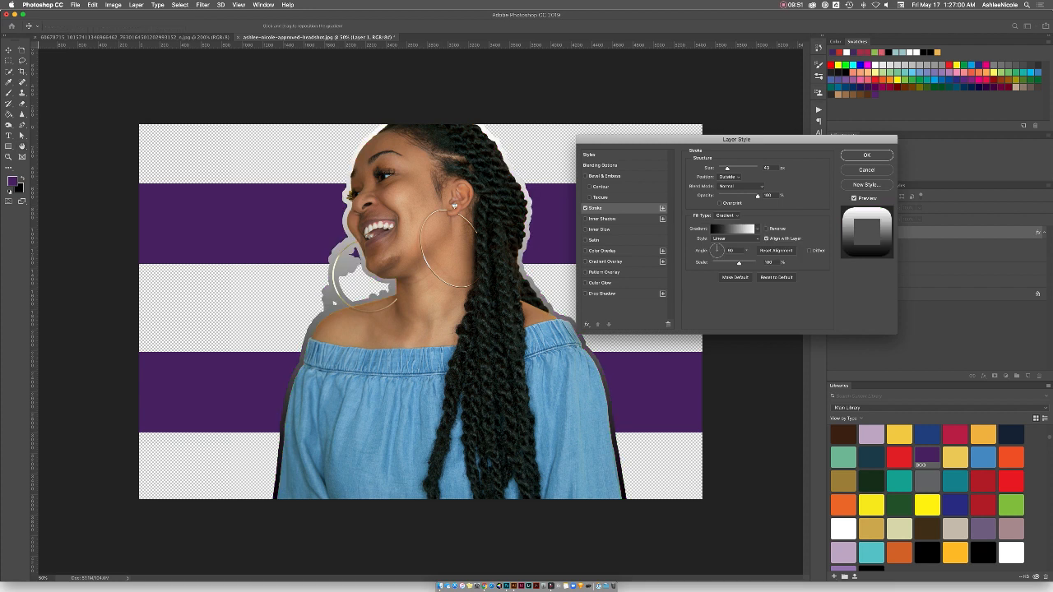
Open the stroke's gradient for editing and change its black starting colour stop to pure red
click(733, 227)
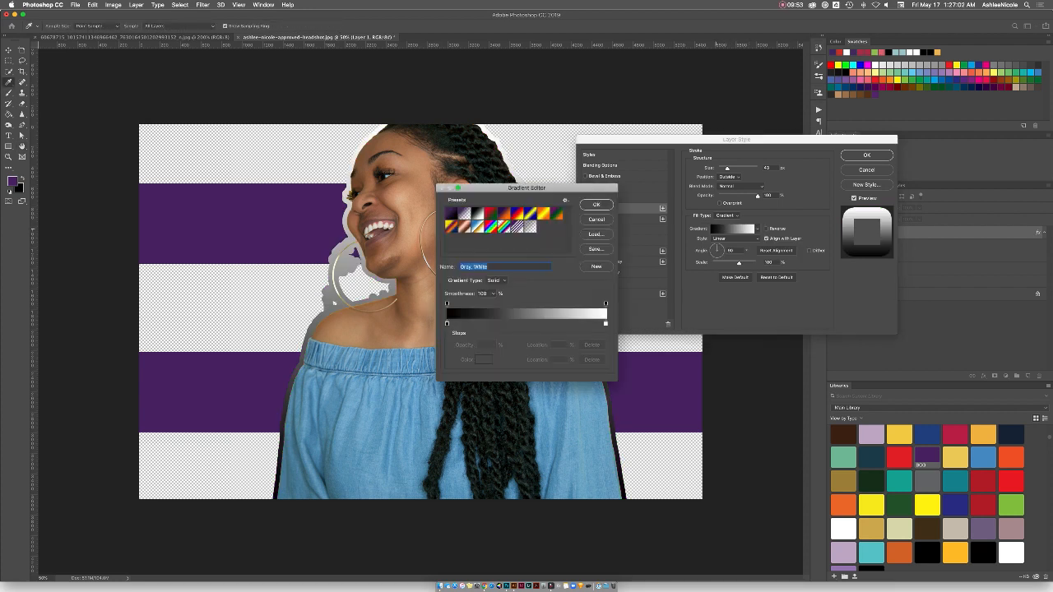
click(447, 324)
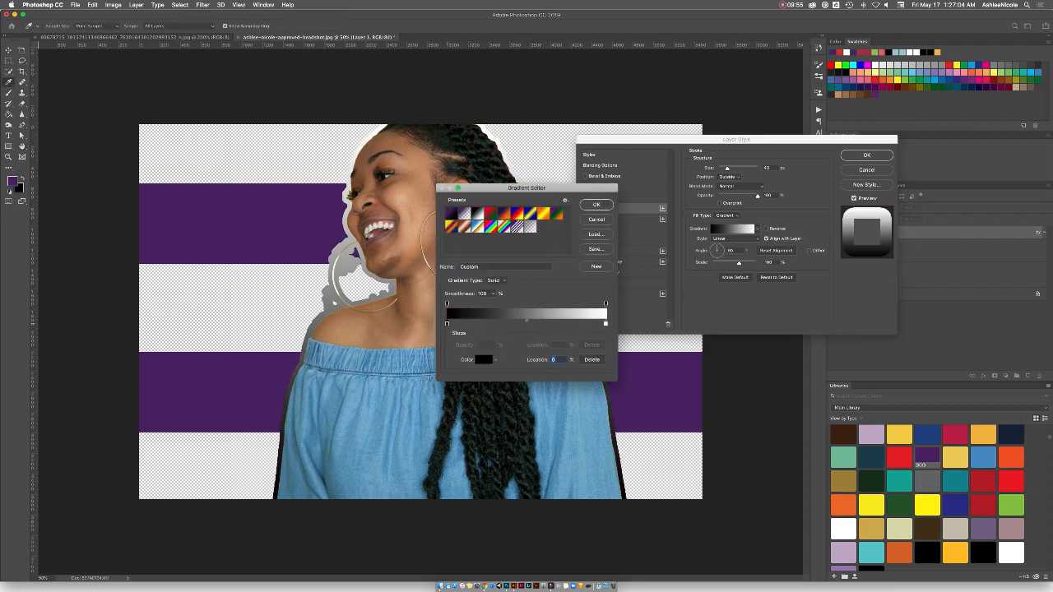
double_click(446, 323)
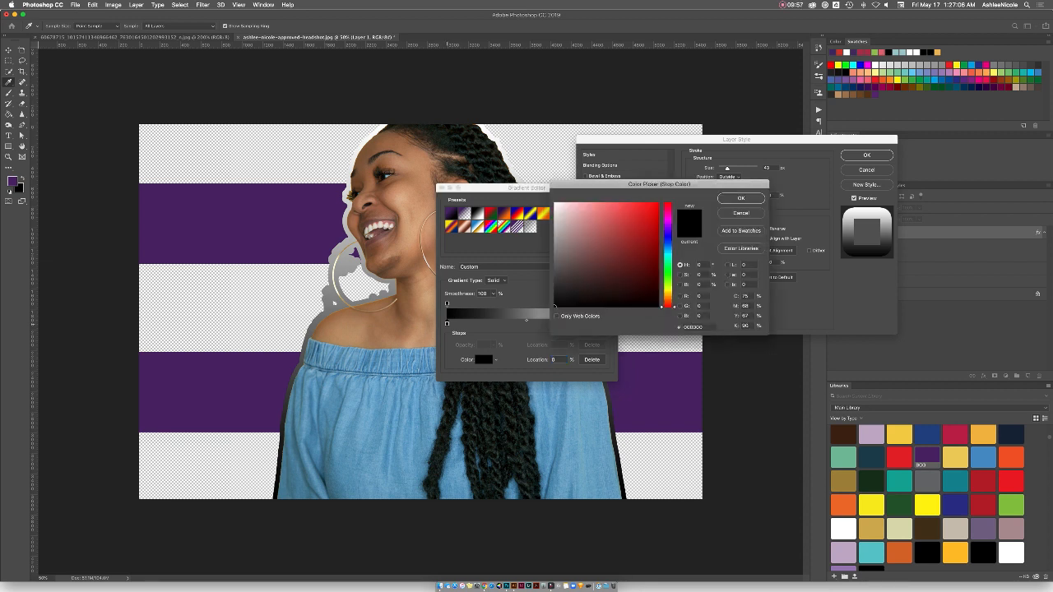
click(658, 203)
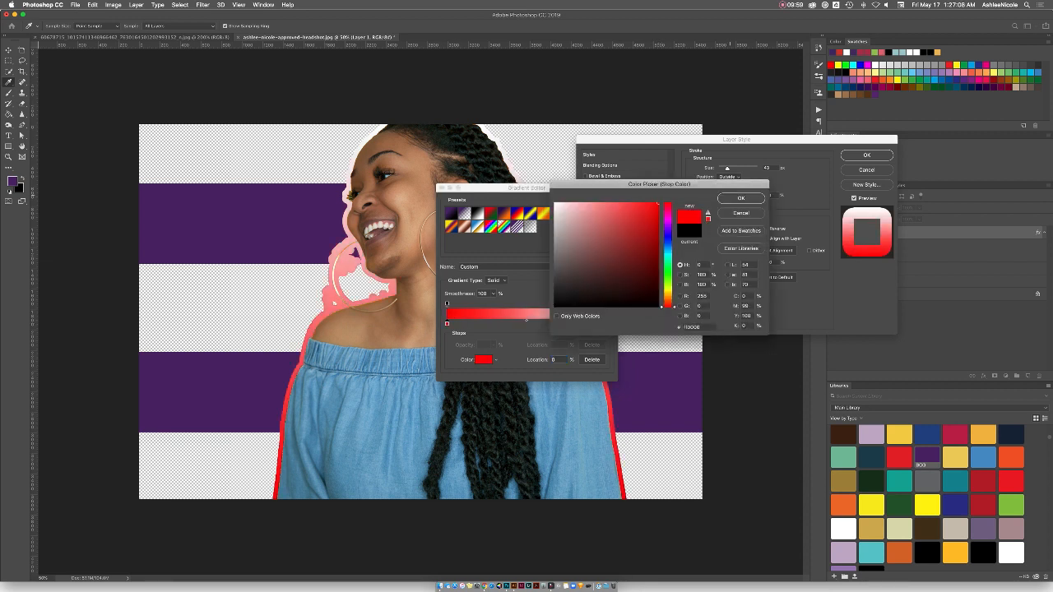
key(Return)
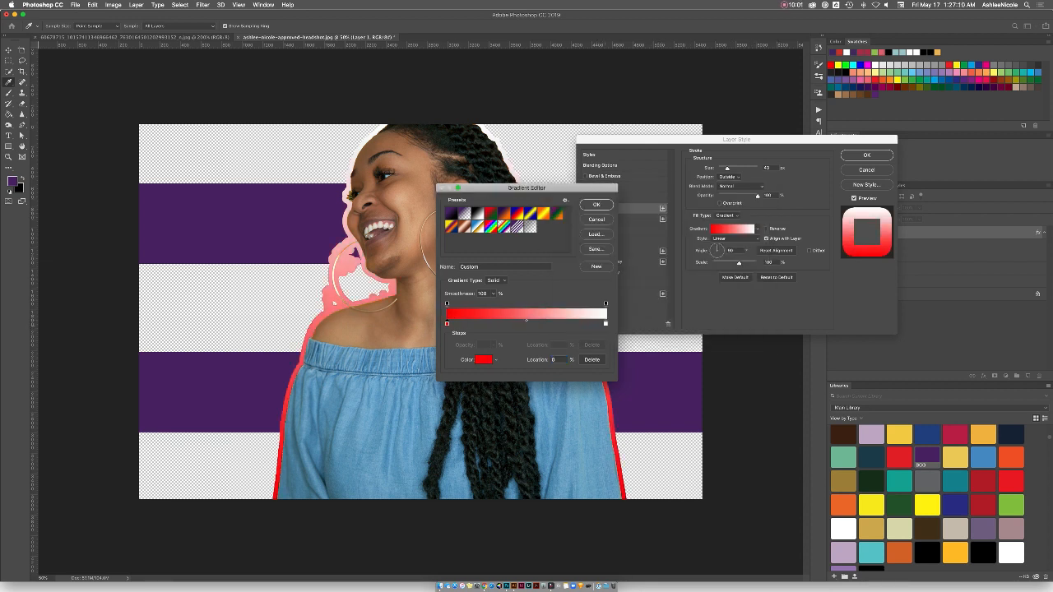
Change the gradient's white end stop to dark blue and apply the stroke to the cutout layer
double_click(605, 323)
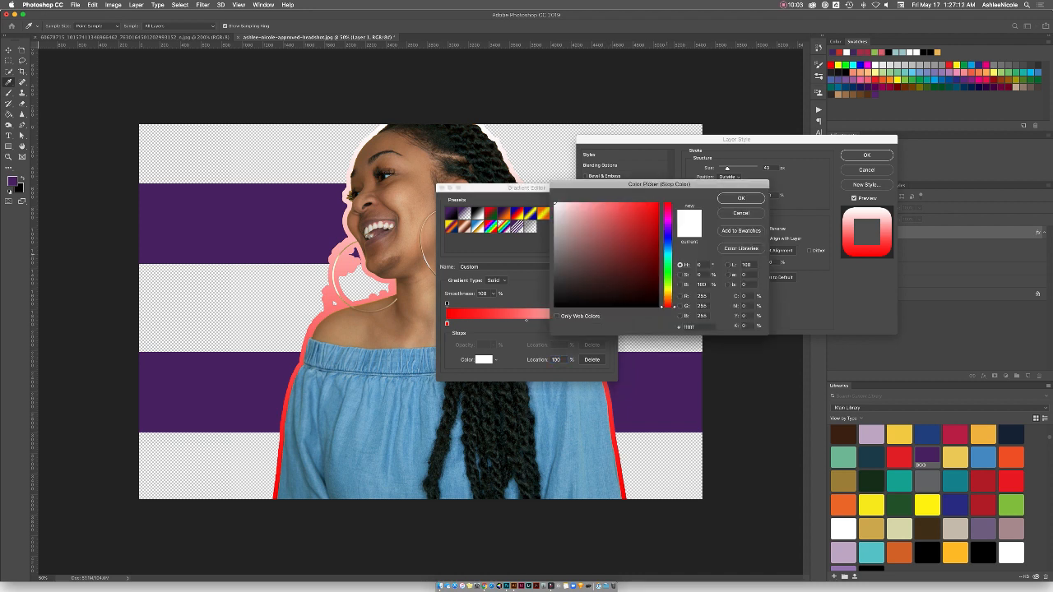
click(668, 239)
click(640, 240)
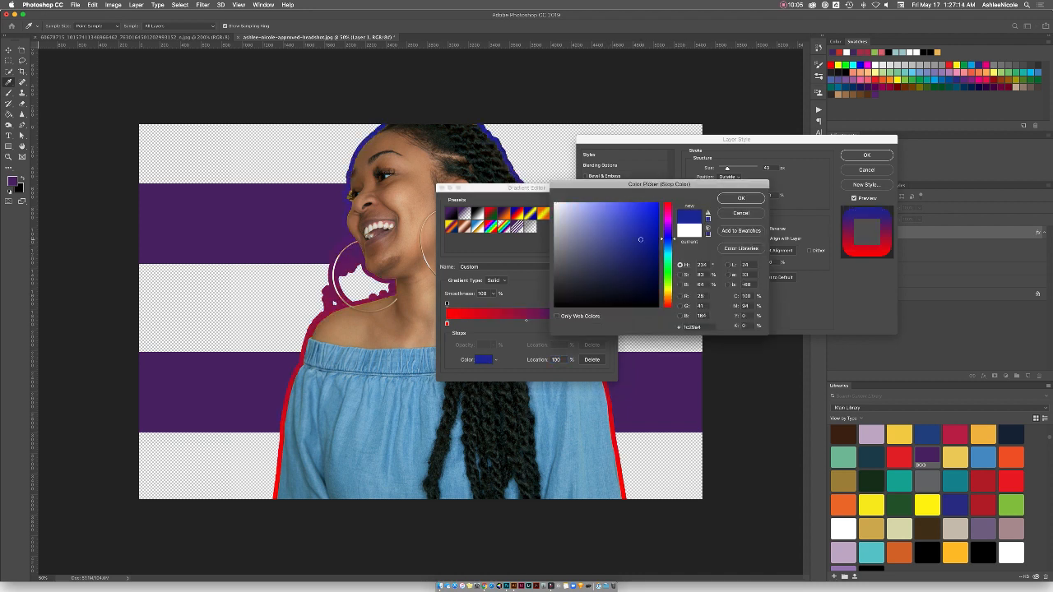
key(Return)
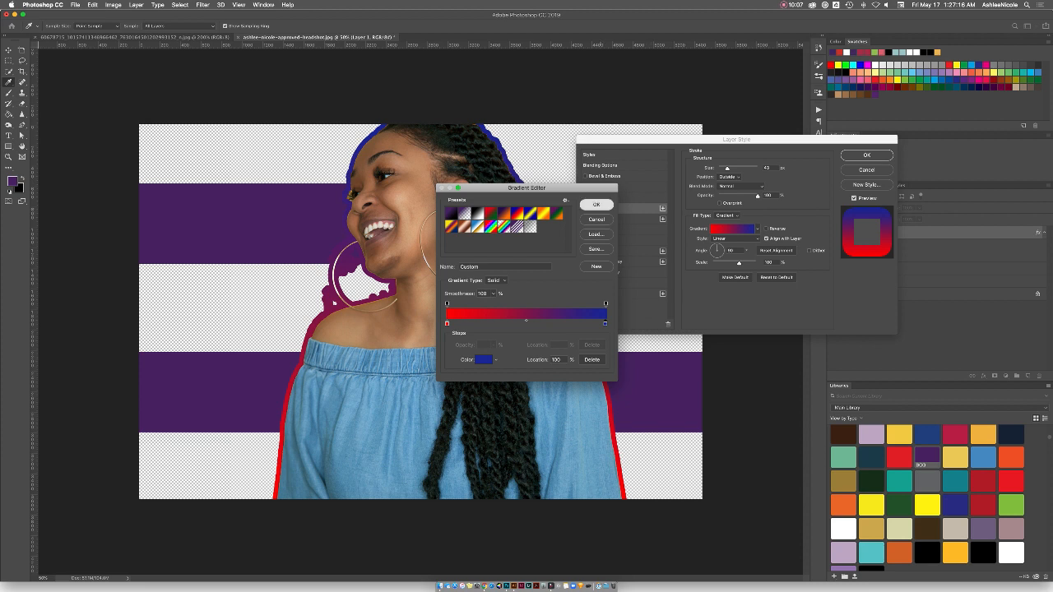
click(596, 204)
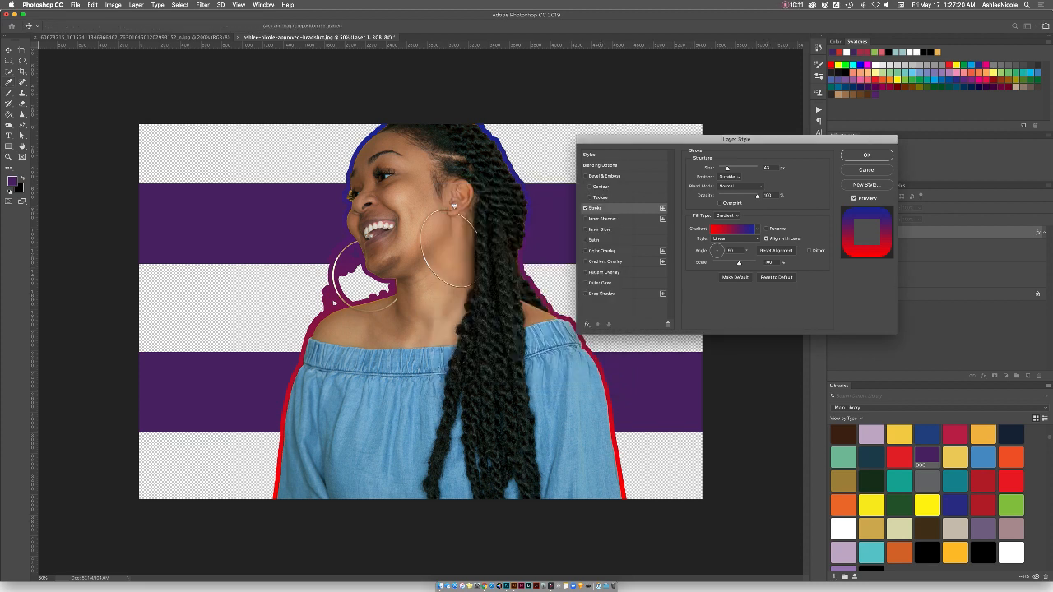
key(Return)
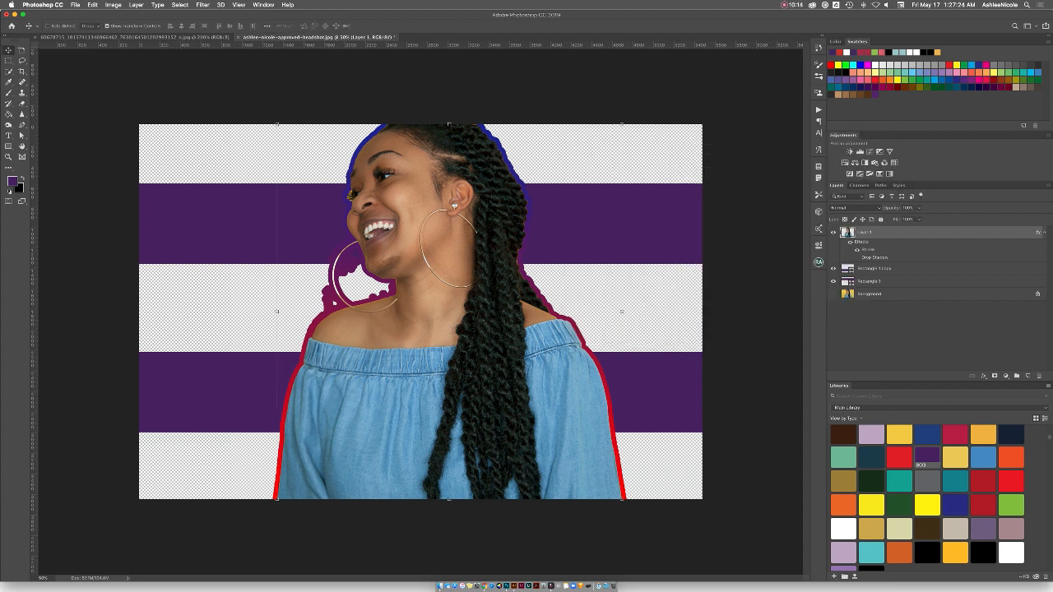
Hide both purple rectangle layers and erase the stray remnants inside the upper part of the hoop earring beside the chin
click(833, 268)
click(833, 282)
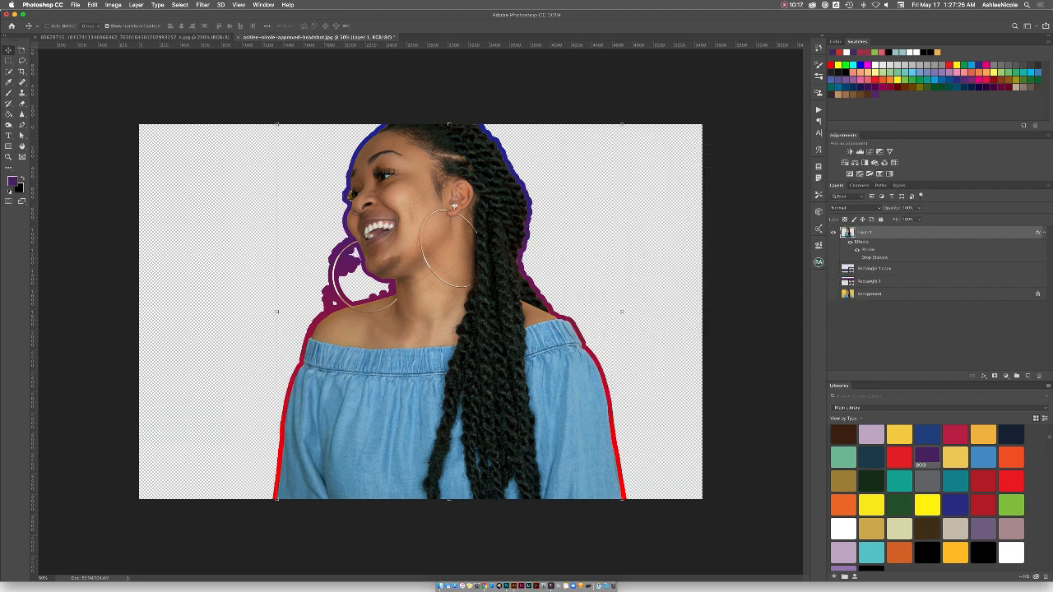
key(super+plus)
key(super+plus)
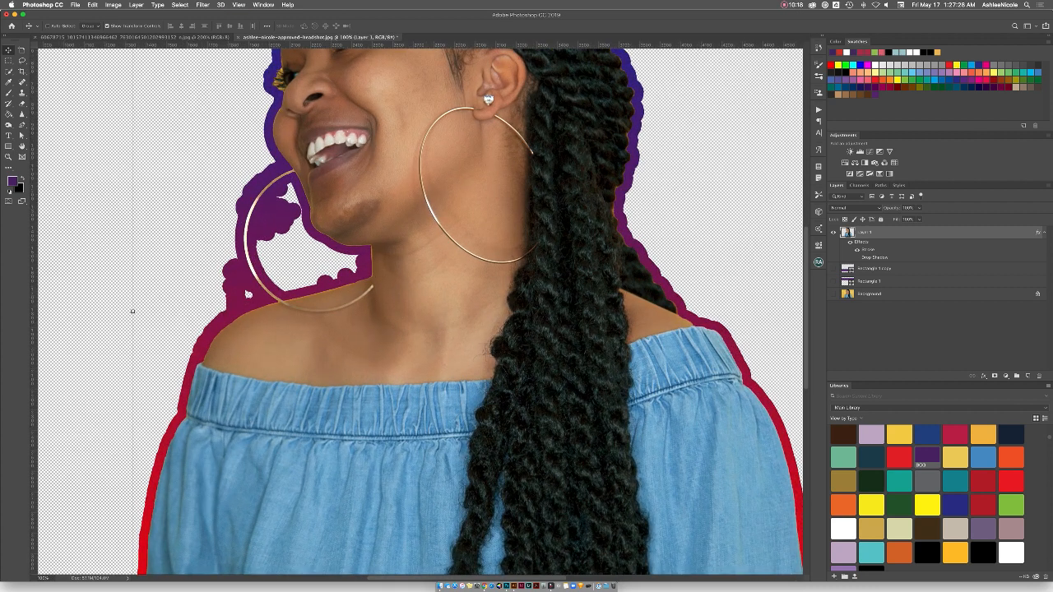
drag(131, 311, 254, 421)
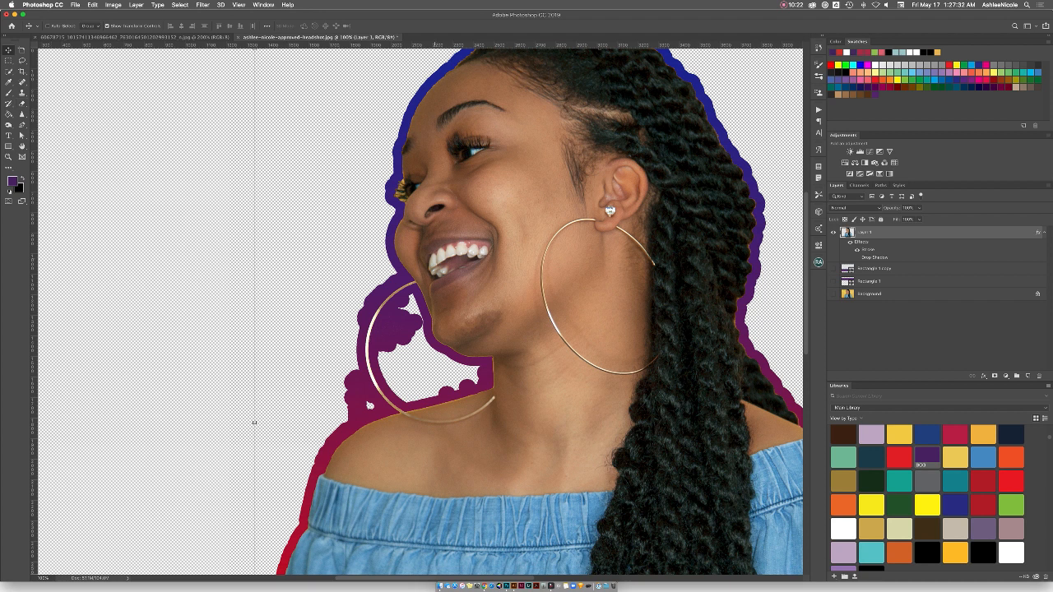
key(super+plus)
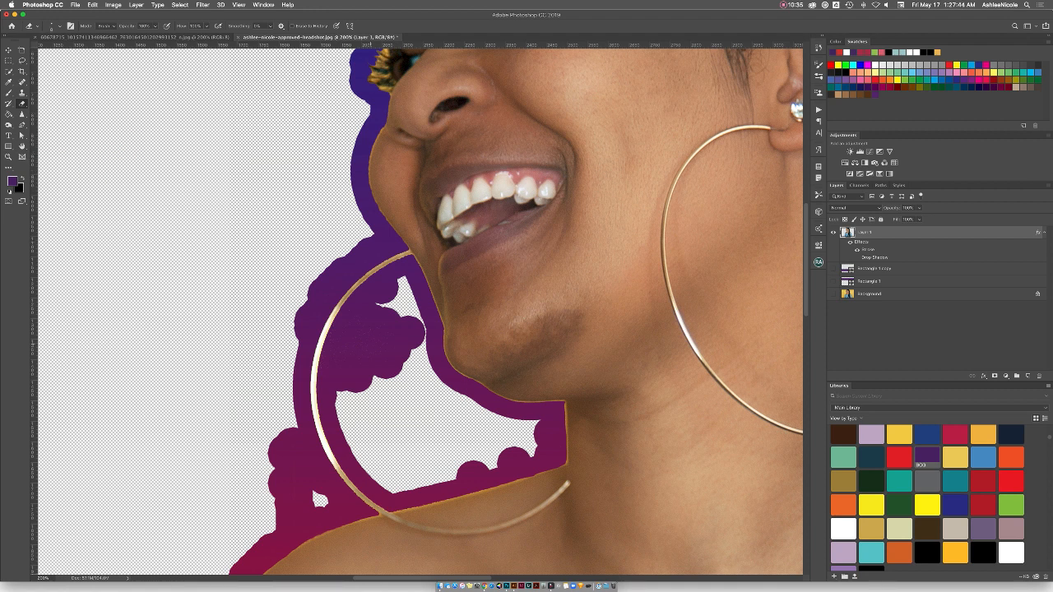
mouse_move(370, 345)
mouse_down()
mouse_move(371, 359)
mouse_move(371, 306)
mouse_move(363, 315)
mouse_up()
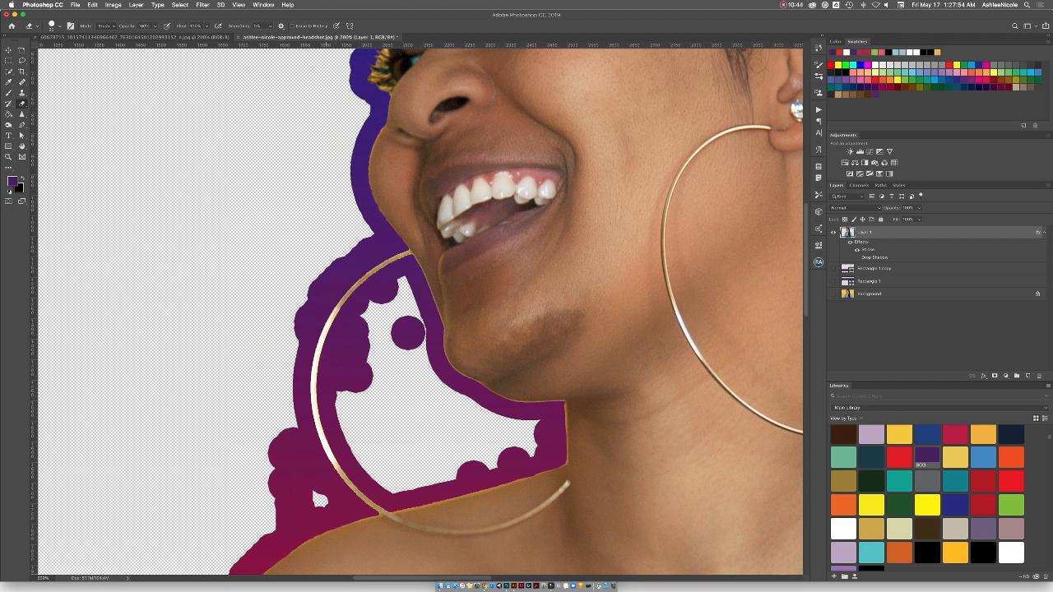
drag(353, 327, 356, 375)
click(407, 333)
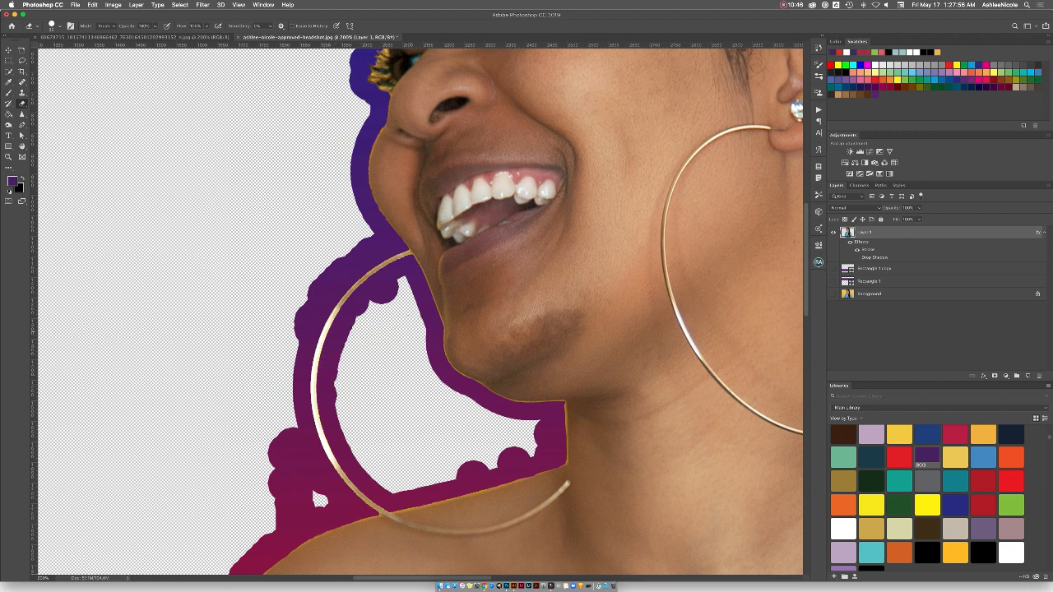
click(381, 288)
click(358, 302)
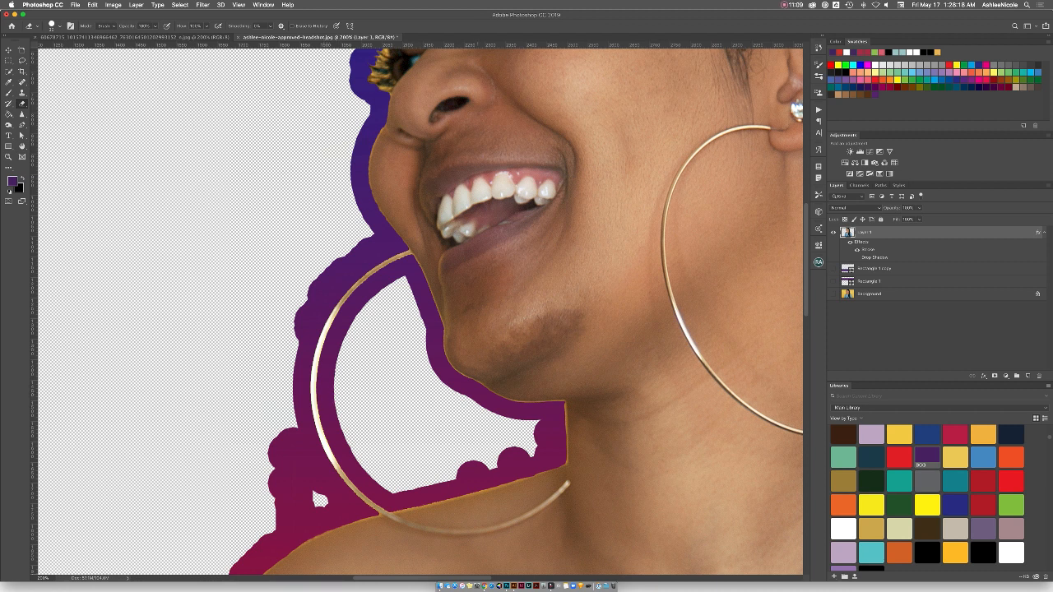
Erase the stray bits inside the hoop along the shoulder and neck, and those around the hoop's upper outer edge
click(473, 470)
click(514, 457)
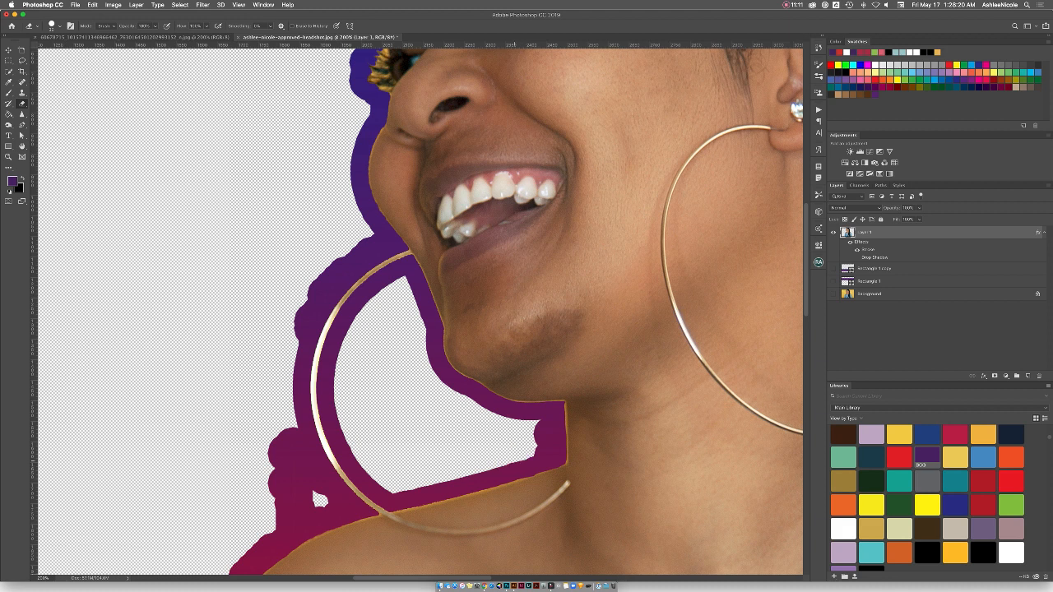
click(543, 431)
click(542, 449)
mouse_move(370, 245)
mouse_down()
mouse_move(321, 270)
mouse_move(306, 311)
mouse_up()
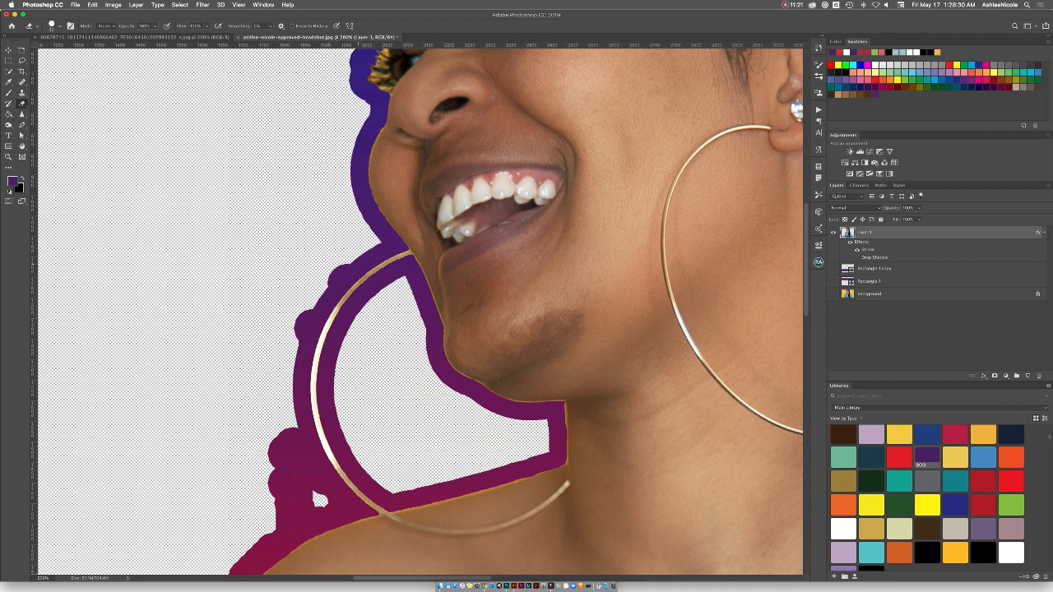
click(338, 275)
drag(303, 312, 300, 335)
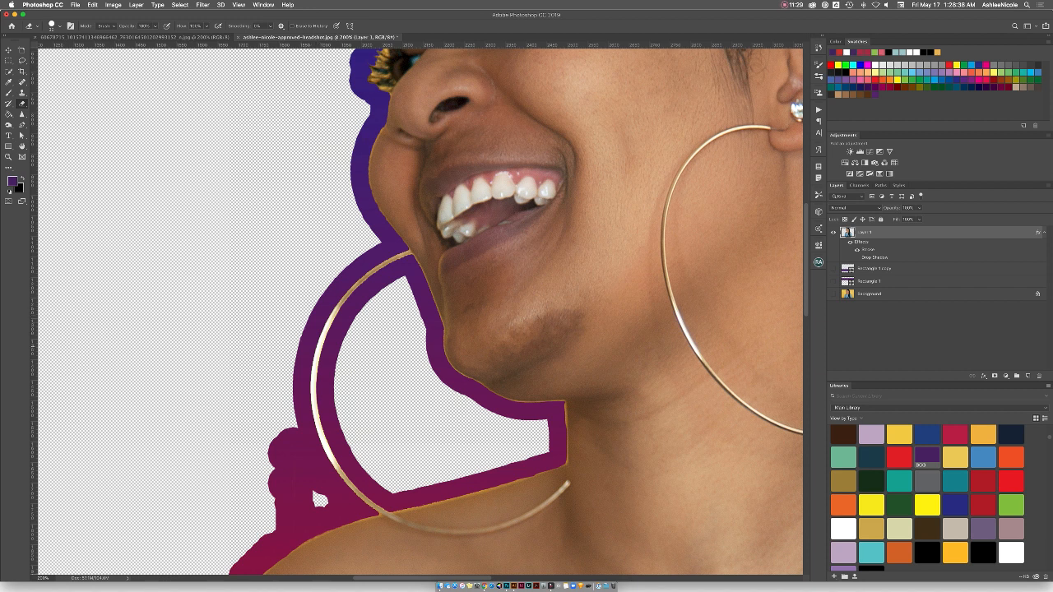
Erase the leftover cluster outside the lower hoop, where the earring meets the shoulder
scroll(419, 312, down, 5)
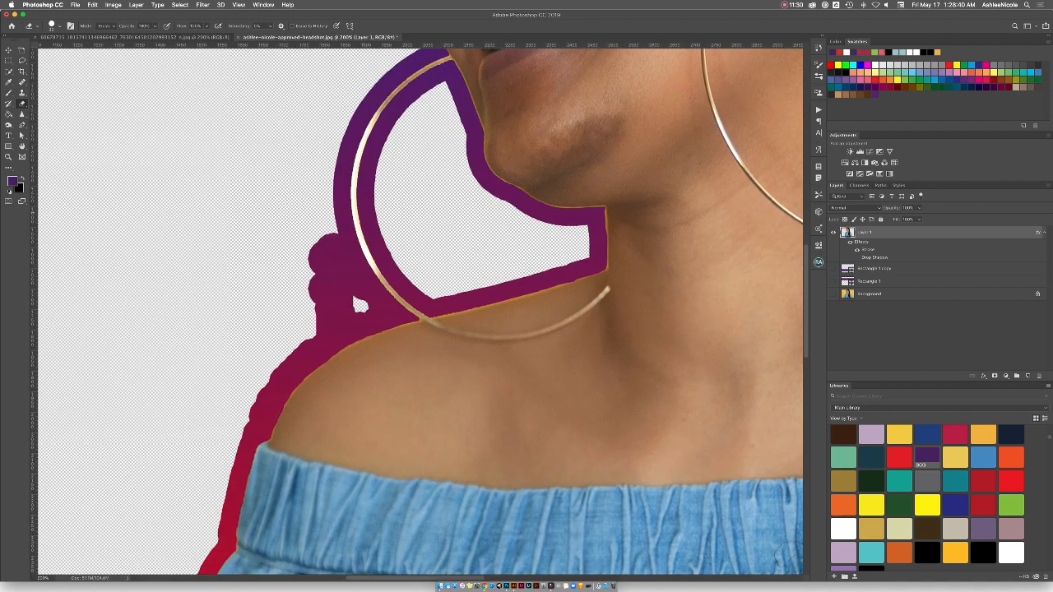
mouse_move(359, 274)
mouse_down()
mouse_move(378, 303)
mouse_move(359, 317)
mouse_move(325, 251)
mouse_move(325, 292)
mouse_move(375, 289)
mouse_up()
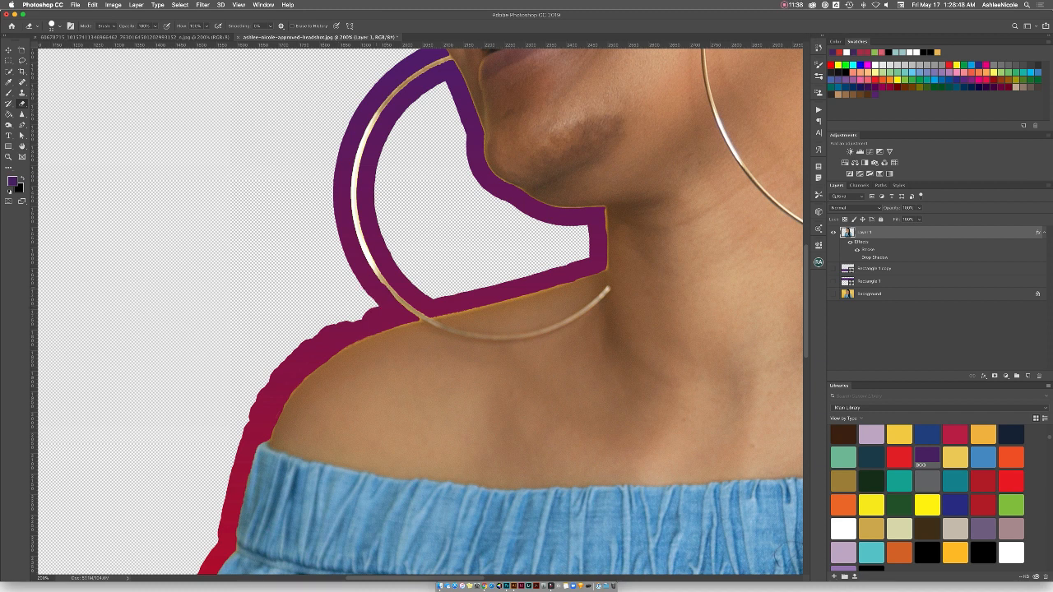
key(super+z)
key(super+shift+z)
click(372, 314)
click(344, 326)
Erase the rough leftovers along the outer edge of the shoulder and blue sleeve so the stroke runs smoothly
scroll(419, 313, down, 5)
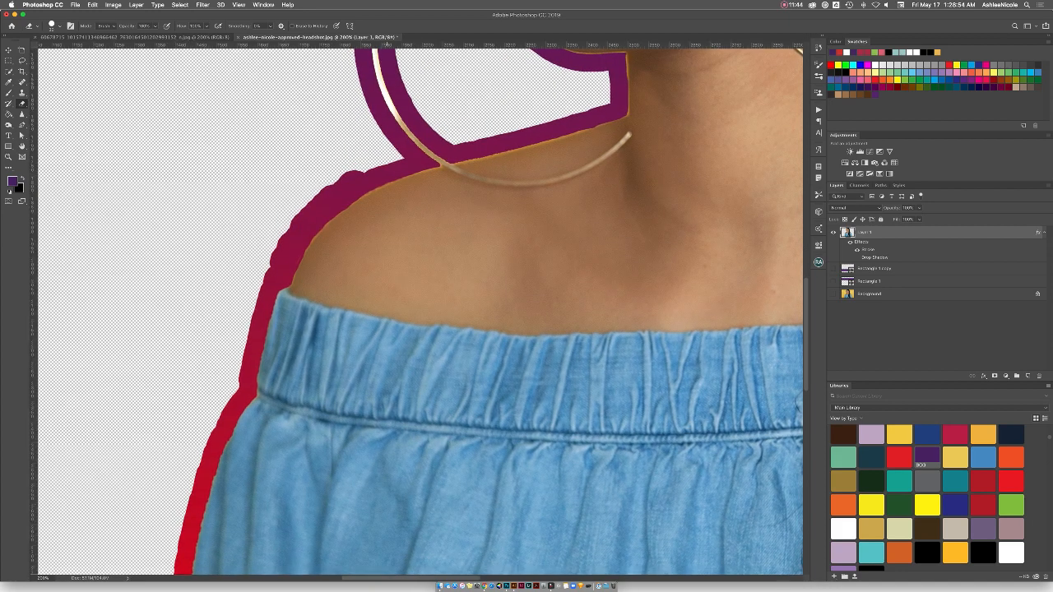
mouse_move(379, 177)
mouse_down()
mouse_move(339, 199)
mouse_move(270, 267)
mouse_up()
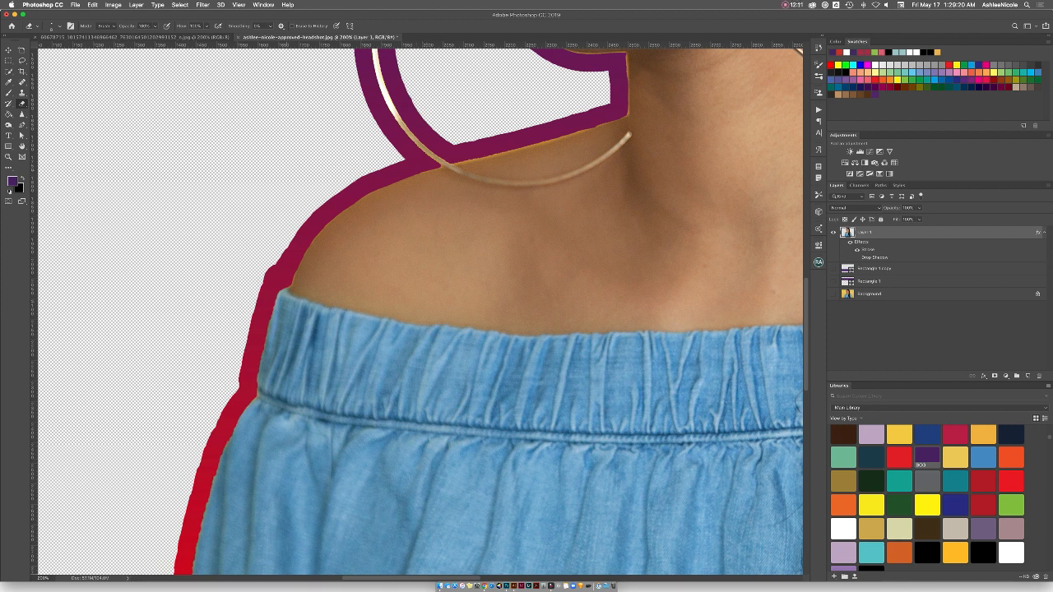
key(])
key(])
drag(281, 274, 273, 284)
scroll(419, 312, down, 5)
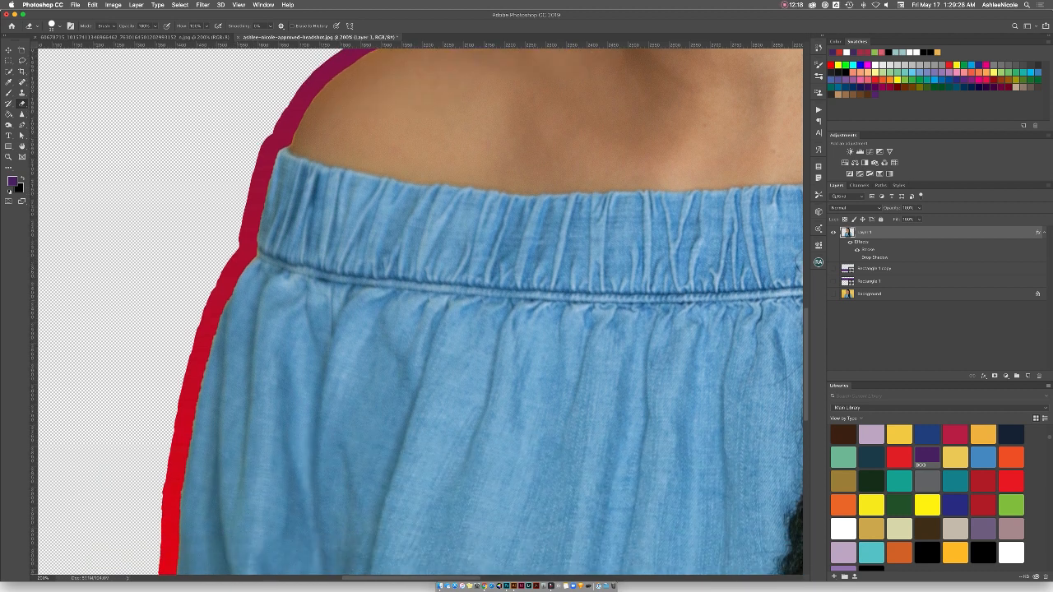
click(195, 337)
Add a new layer directly above the Background layer and fill it with white (ffffff)
key(super+minus)
key(super+minus)
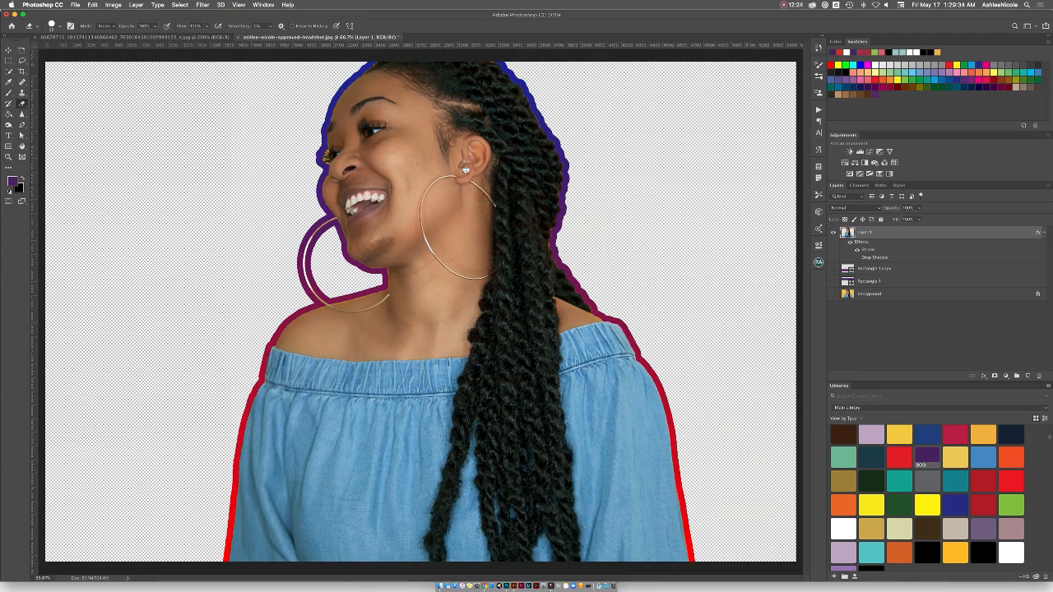
key(super+minus)
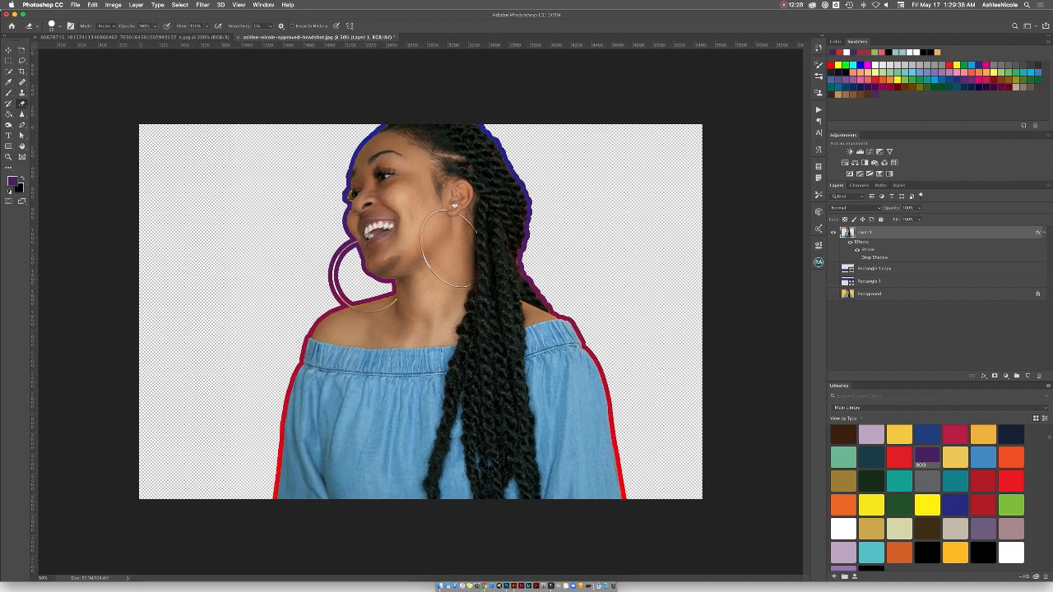
click(870, 294)
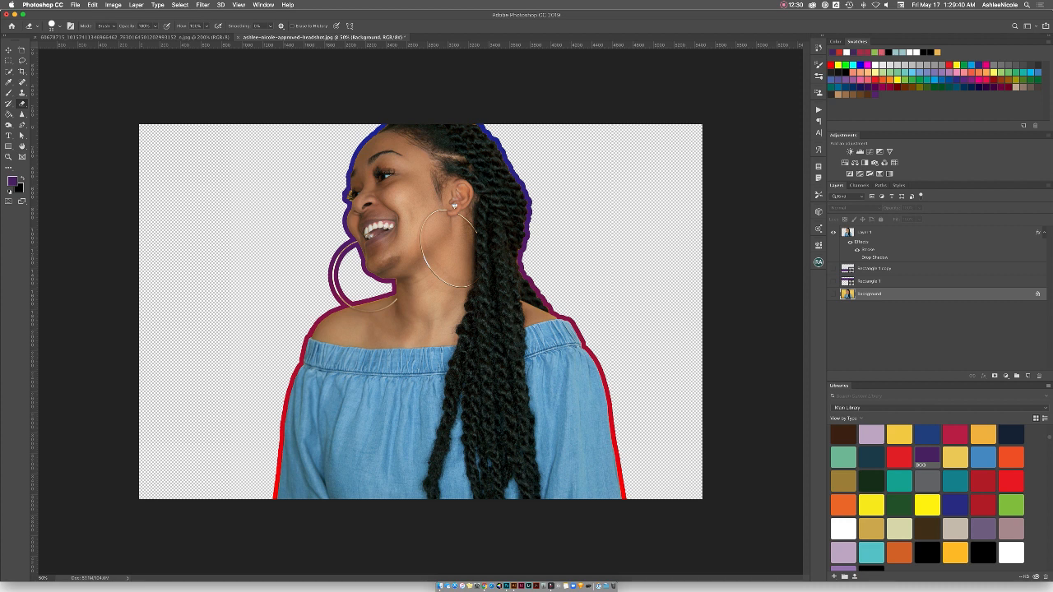
key(alt+shift+super+n)
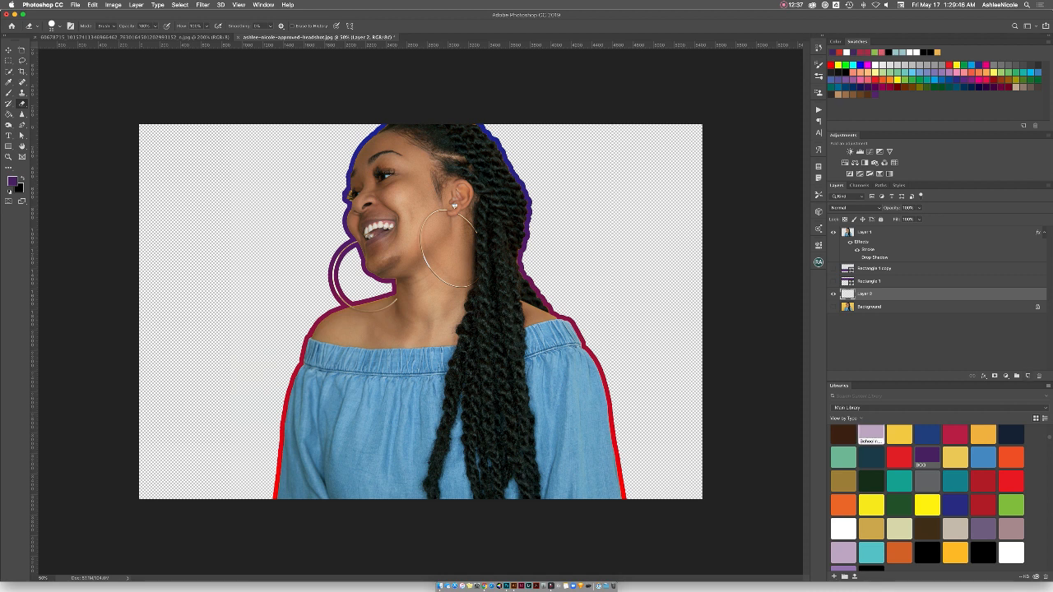
key(g)
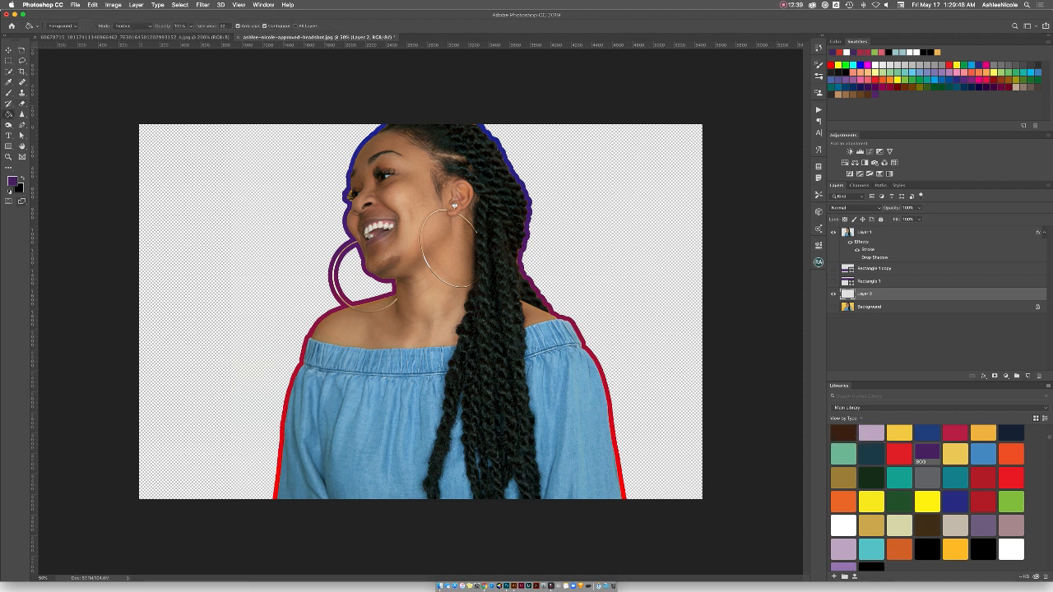
click(11, 180)
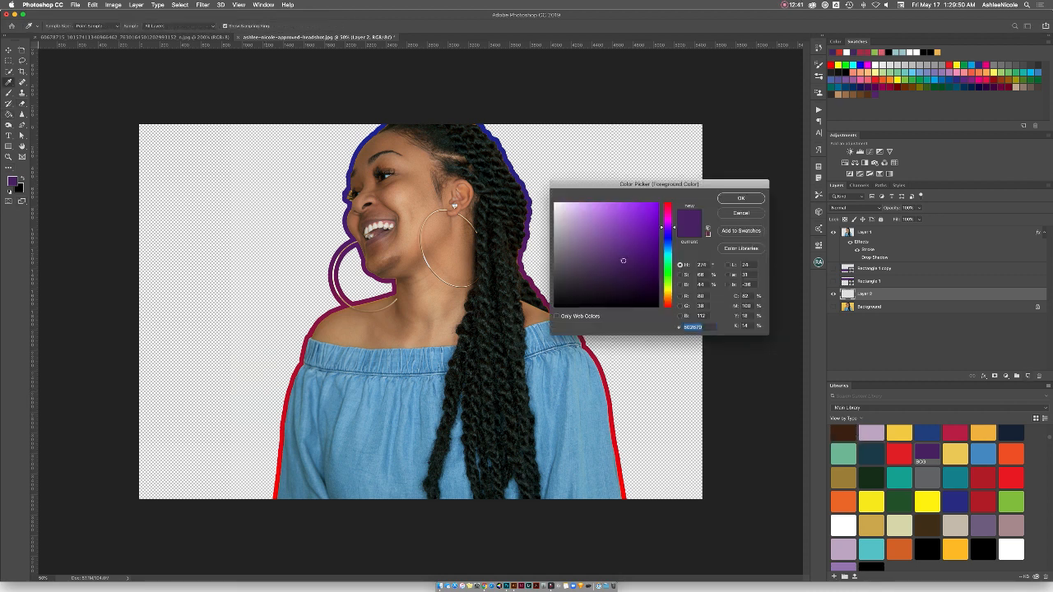
text(ffffff)
click(716, 203)
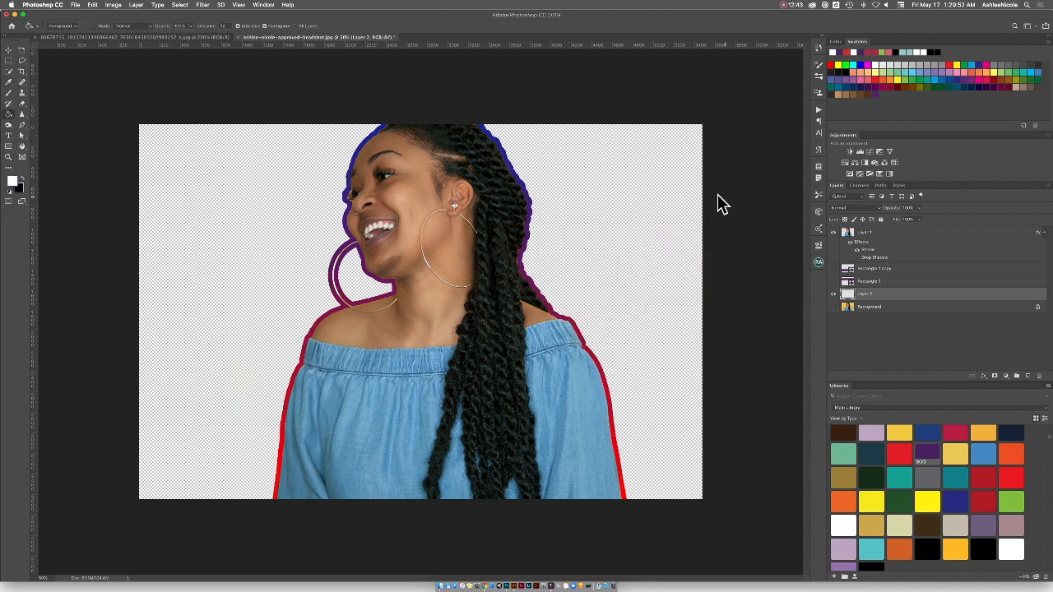
key(alt+BackSpace)
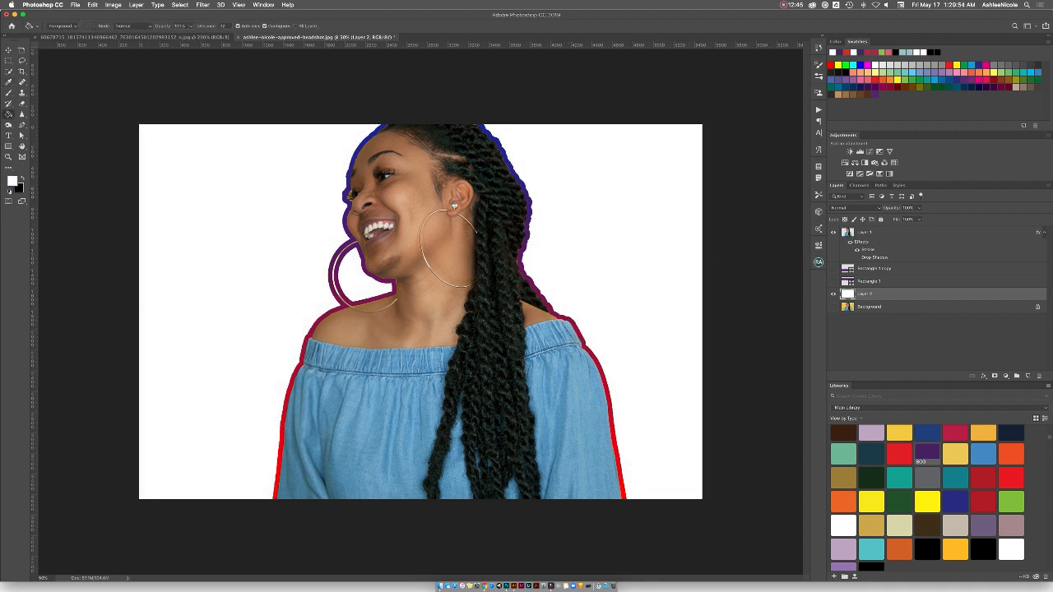
Delete the original Background photo layer and leave no layer selected
click(889, 307)
key(BackSpace)
click(929, 329)
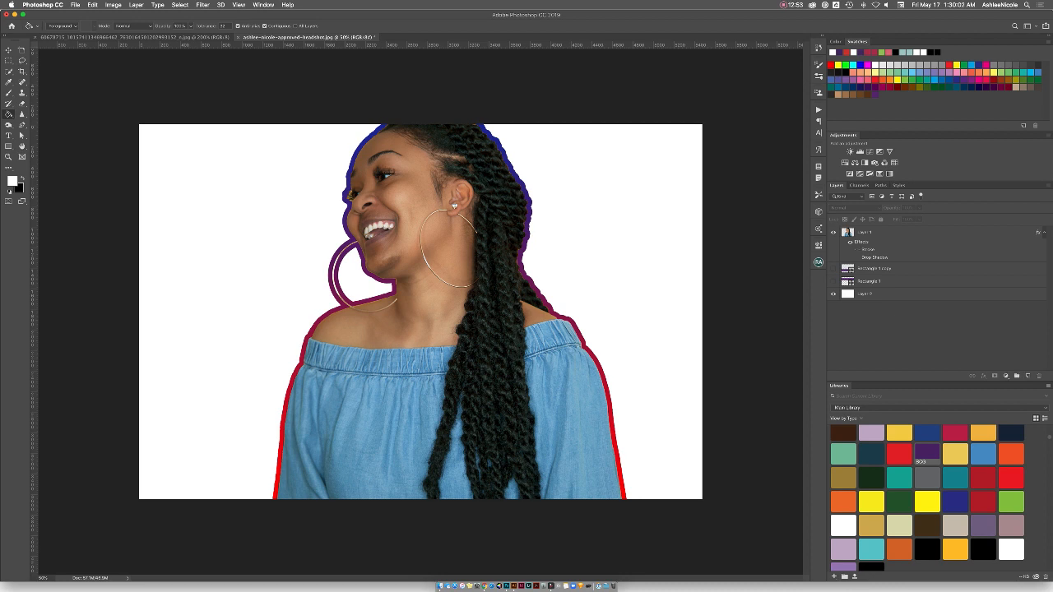
Compare the cutout's Stroke and Drop Shadow effects by switching their visibility, leaving only the Drop Shadow shown
click(857, 249)
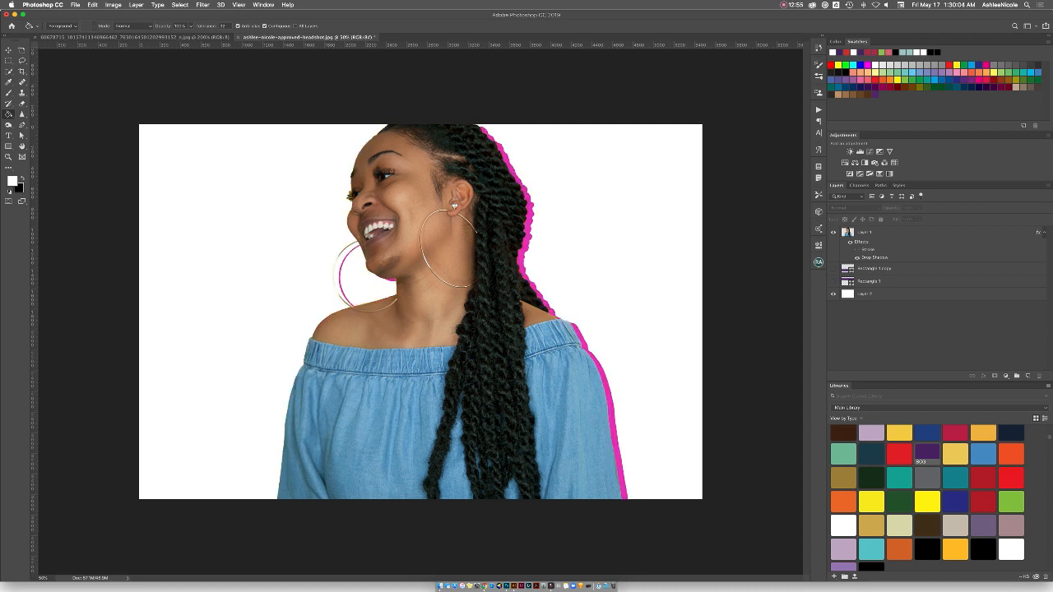
click(857, 257)
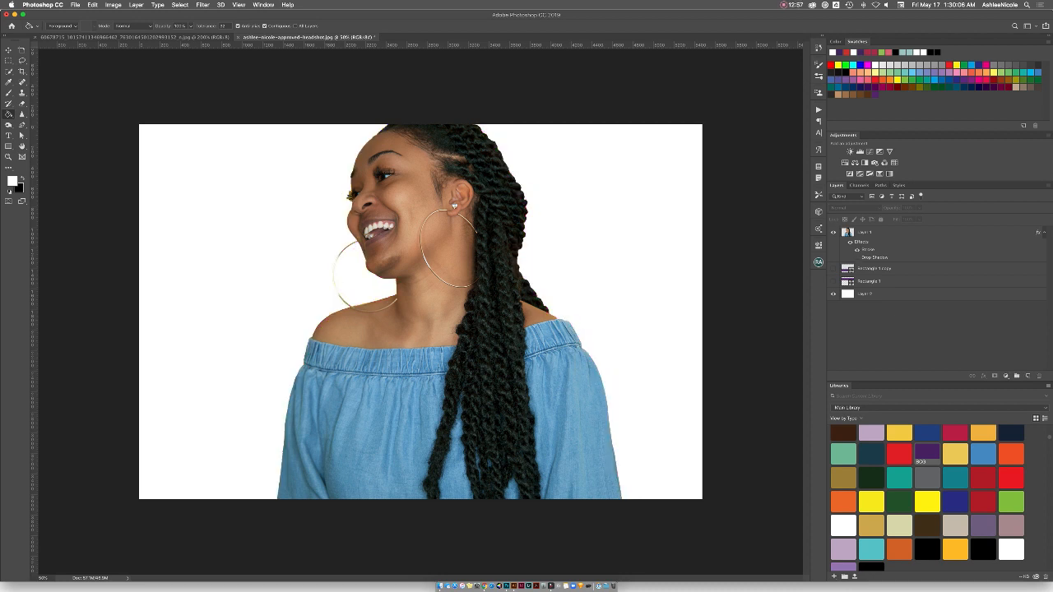
click(857, 249)
click(857, 250)
click(857, 249)
click(857, 250)
click(857, 258)
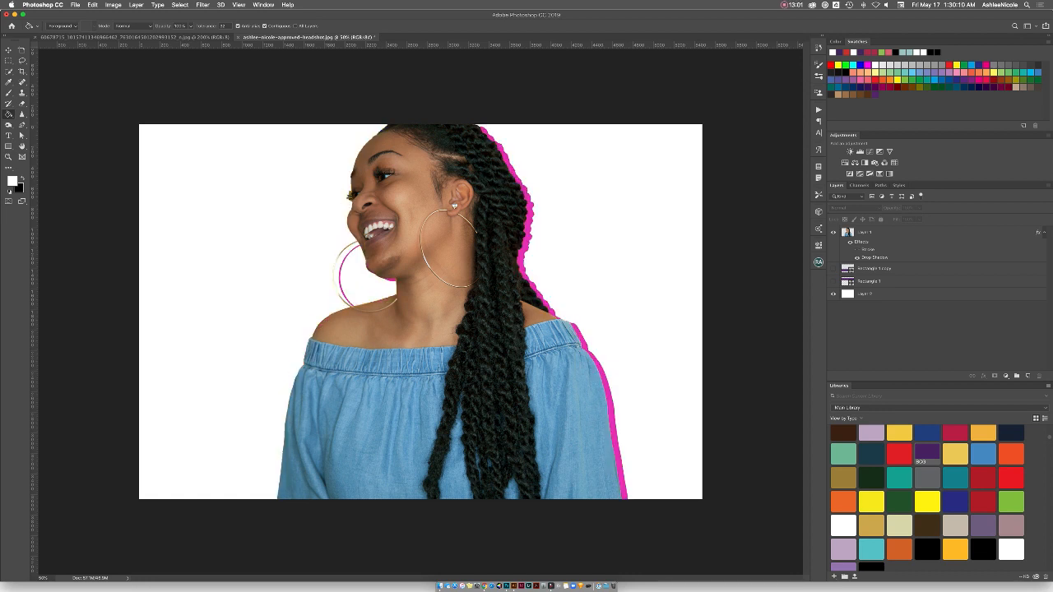